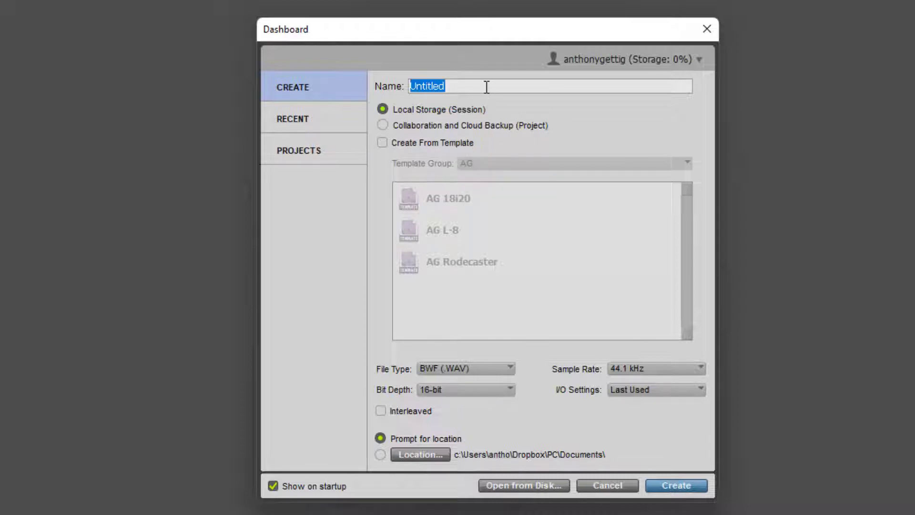
# - Name the new local session 'New Session Template' and create it
pyautogui.write('New S')
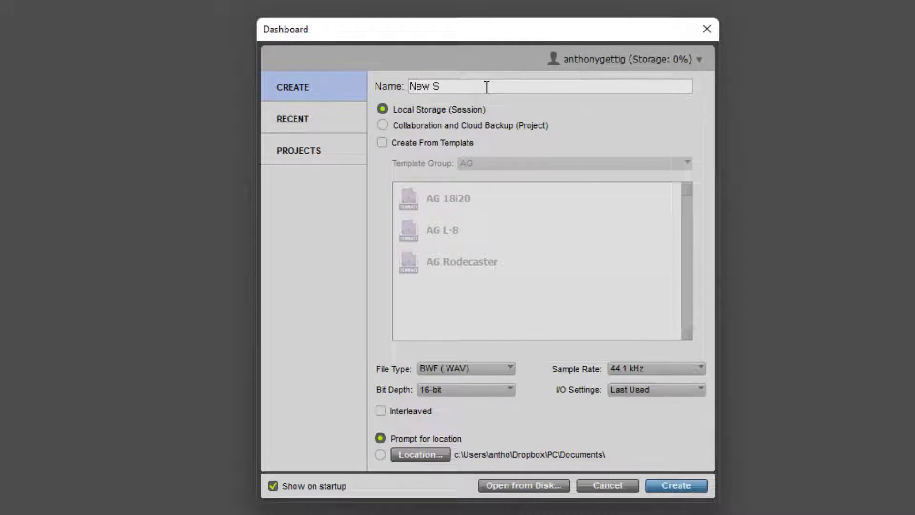
pyautogui.write('ession Template')
pyautogui.click(674, 483)
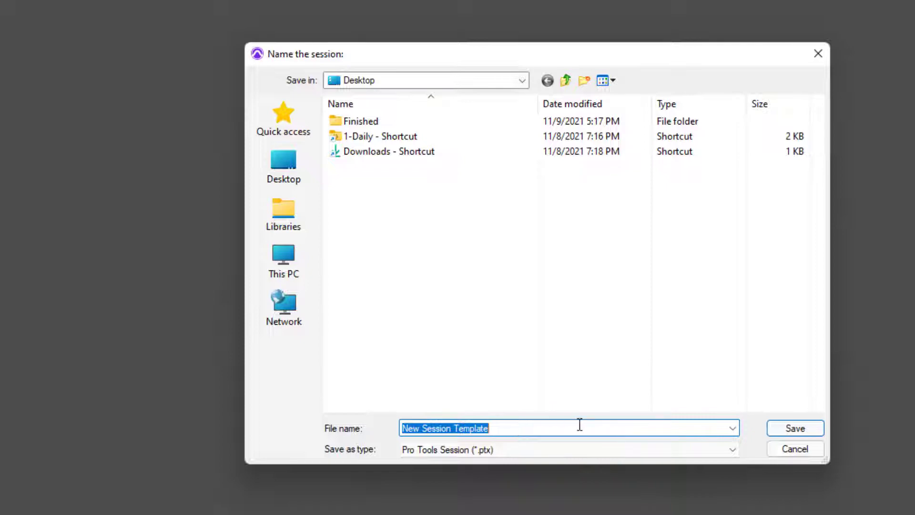
# - Save 'New Session Template' as a .ptx session on the Desktop
pyautogui.click(795, 428)
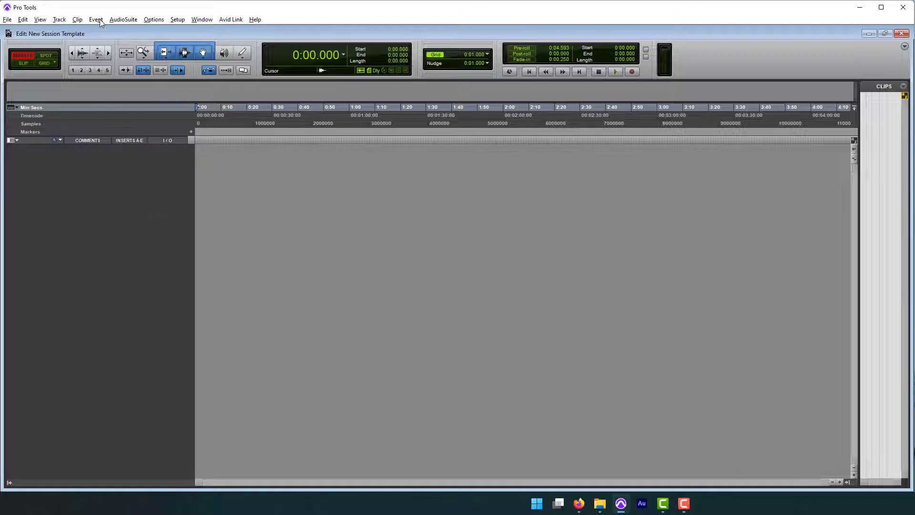
# - Set up a new mono audio track named NewTrackTemplate
pyautogui.click(59, 20)
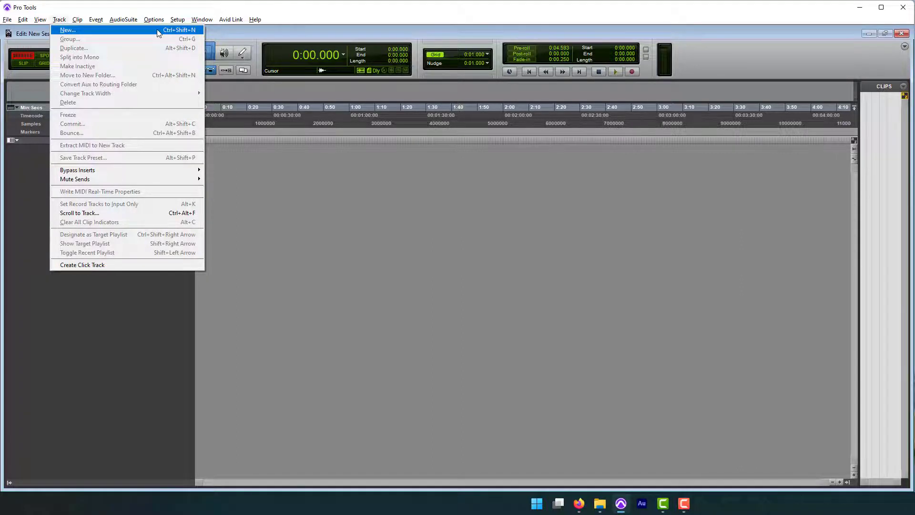
pyautogui.click(388, 308)
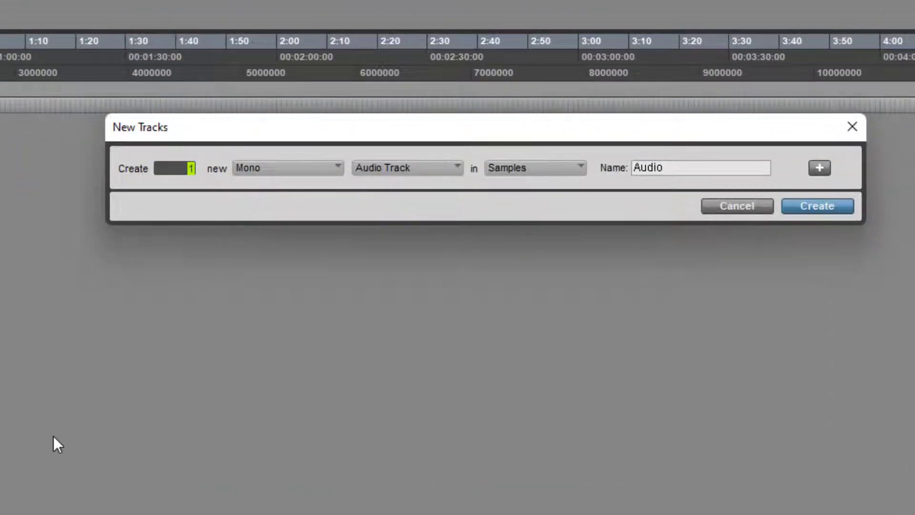
pyautogui.click(676, 168)
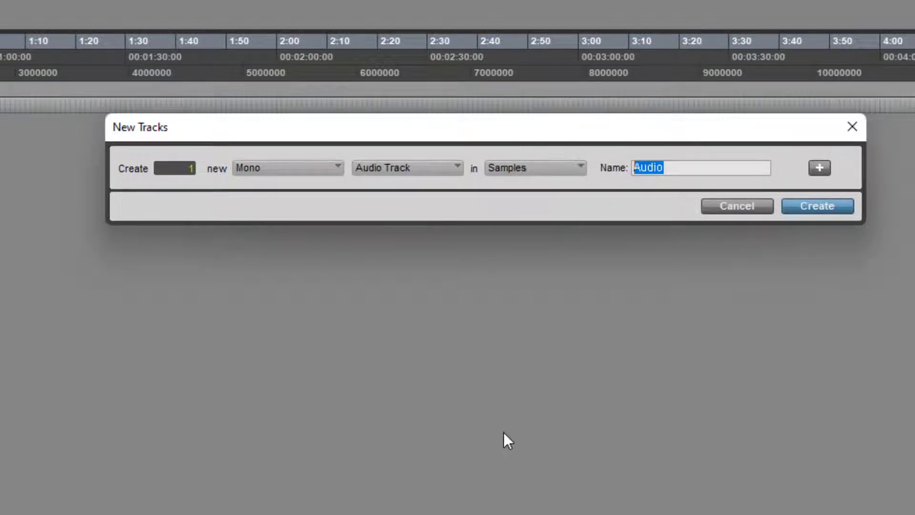
pyautogui.write('NewTrack')
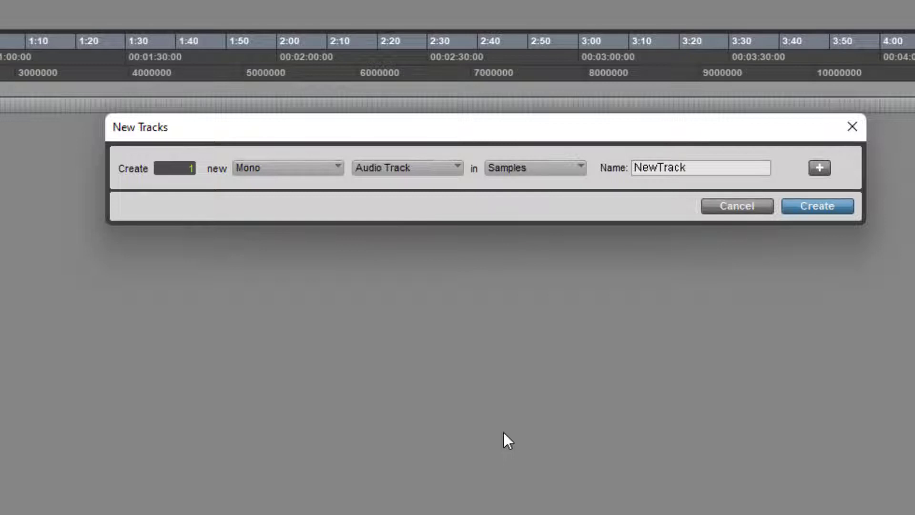
pyautogui.write('Template')
# - Add a second row as a mono Aux Input named VO AUX
pyautogui.click(819, 168)
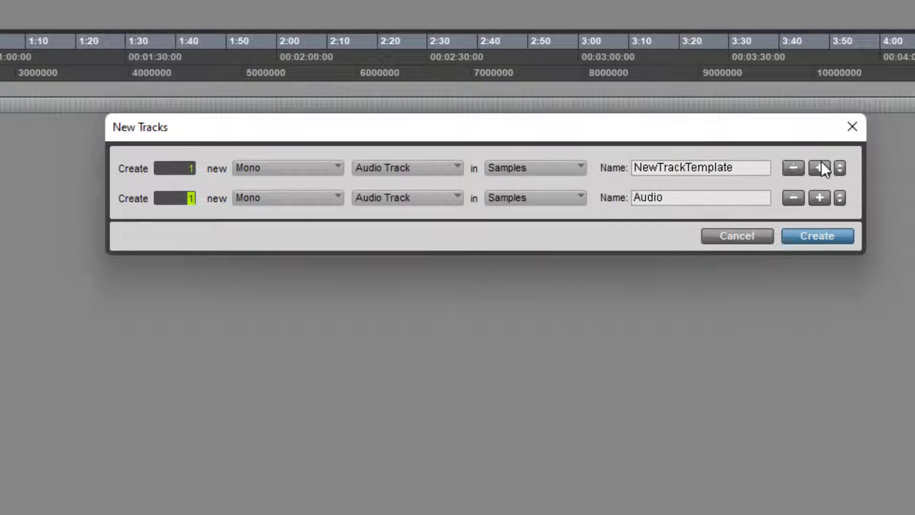
pyautogui.click(412, 193)
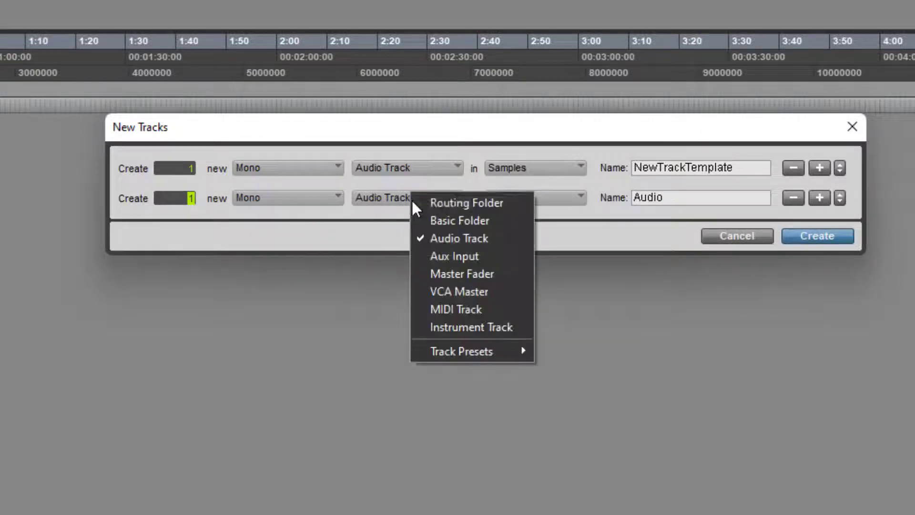
pyautogui.click(446, 252)
pyautogui.click(655, 197)
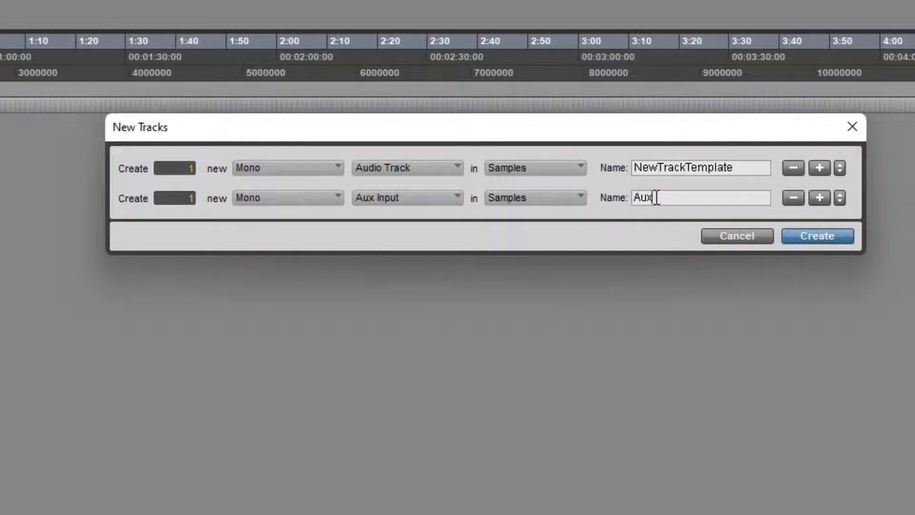
pyautogui.doubleClick(644, 198)
pyautogui.write('VO Au')
pyautogui.press('BackSpace')
pyautogui.write('UX')
# - Add a stereo Master Fader row and create all three tracks
pyautogui.click(824, 198)
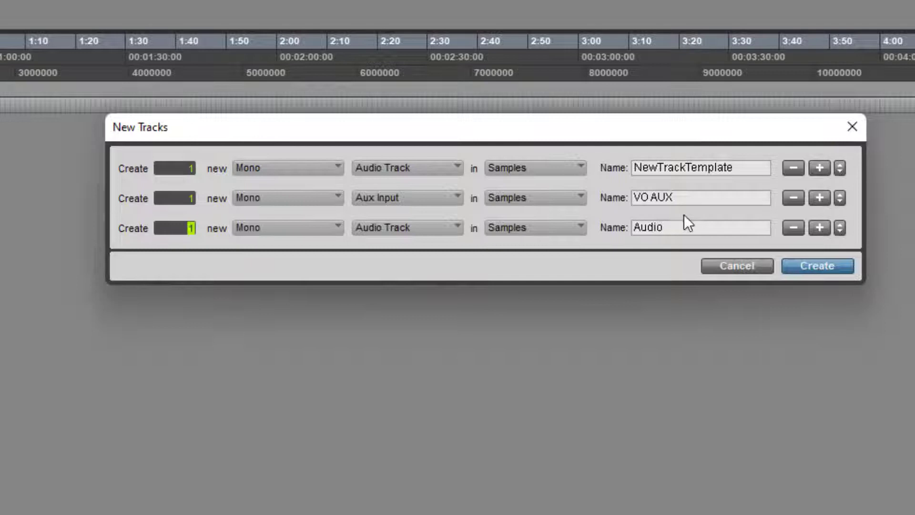
pyautogui.click(264, 229)
pyautogui.click(279, 246)
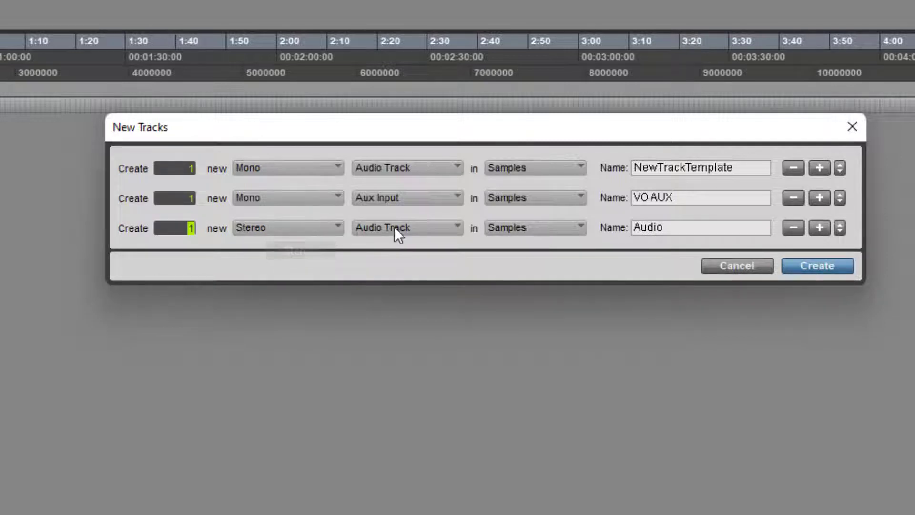
pyautogui.click(402, 226)
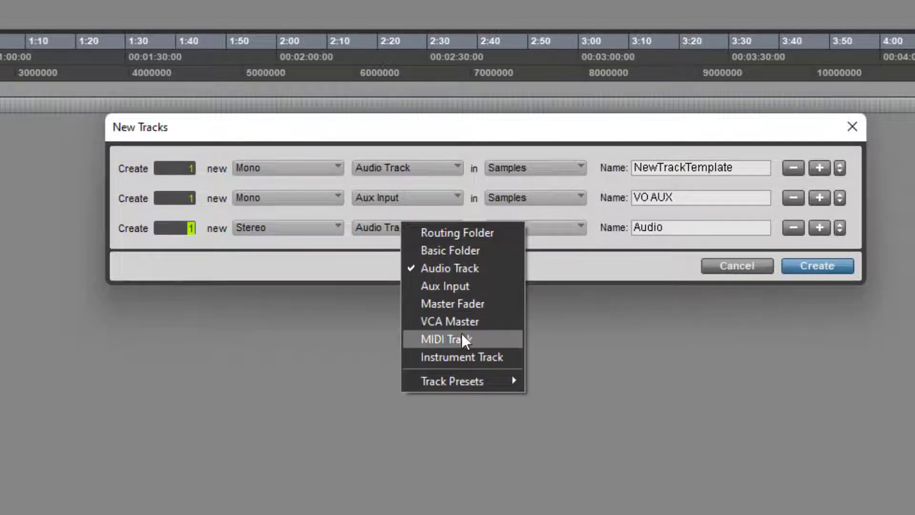
pyautogui.click(467, 304)
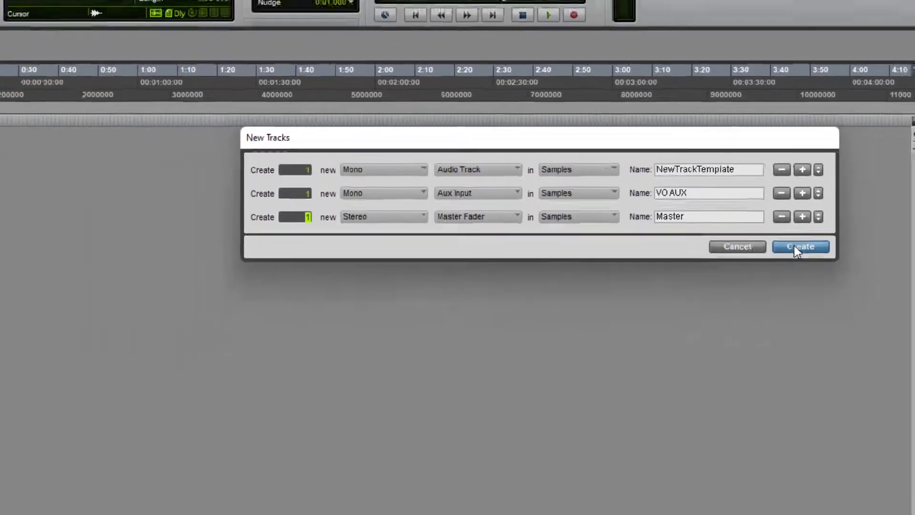
pyautogui.click(811, 266)
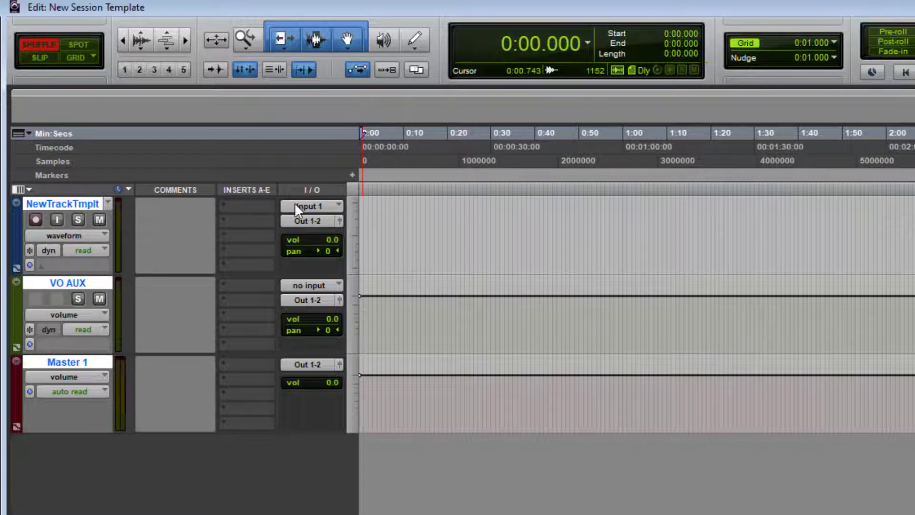
# - Inspect NewTrackTmplt's input choices without changing them, and return to session start
pyautogui.click(330, 205)
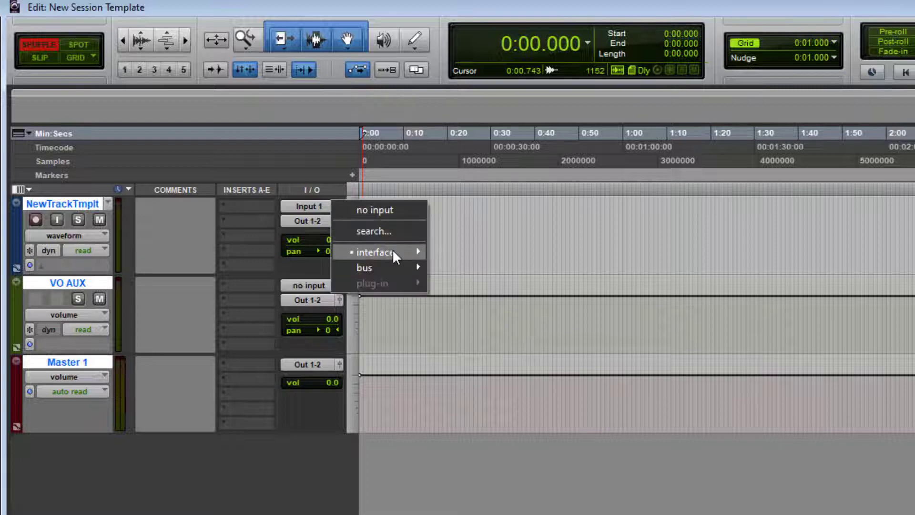
pyautogui.moveTo(392, 254)
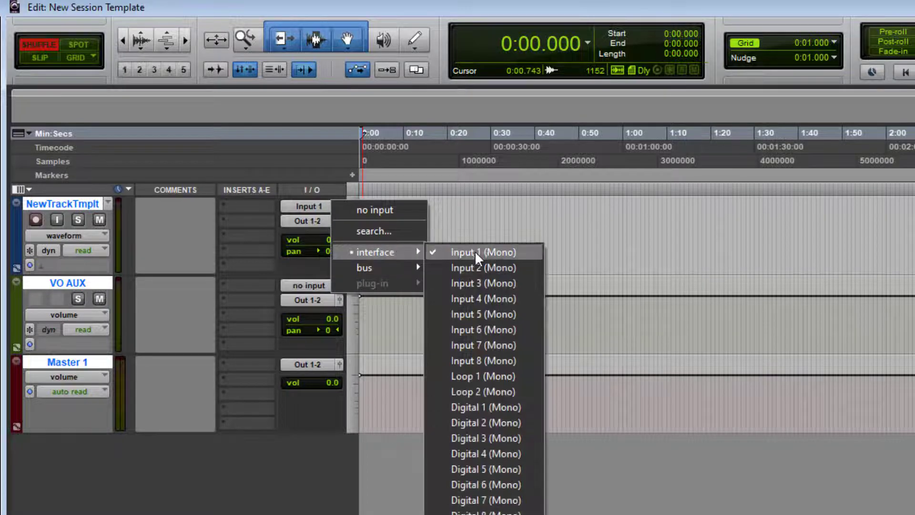
pyautogui.click(637, 232)
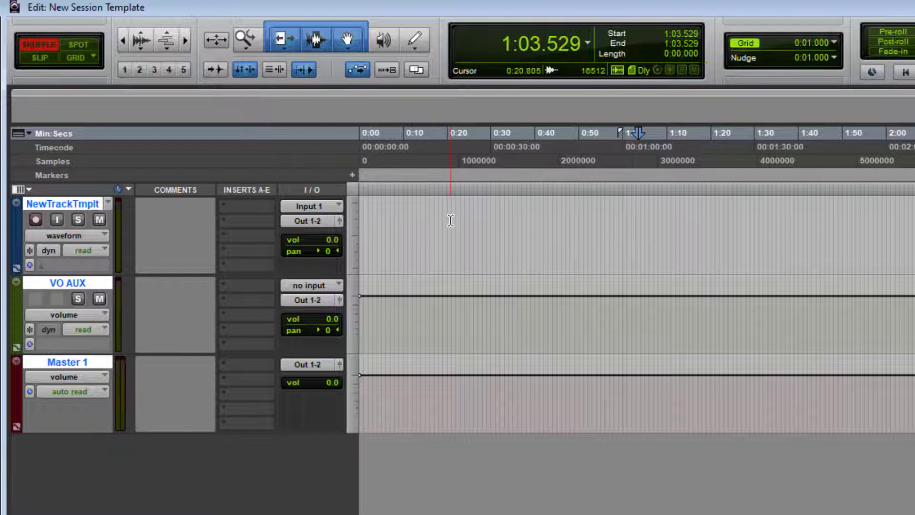
pyautogui.press('Return')
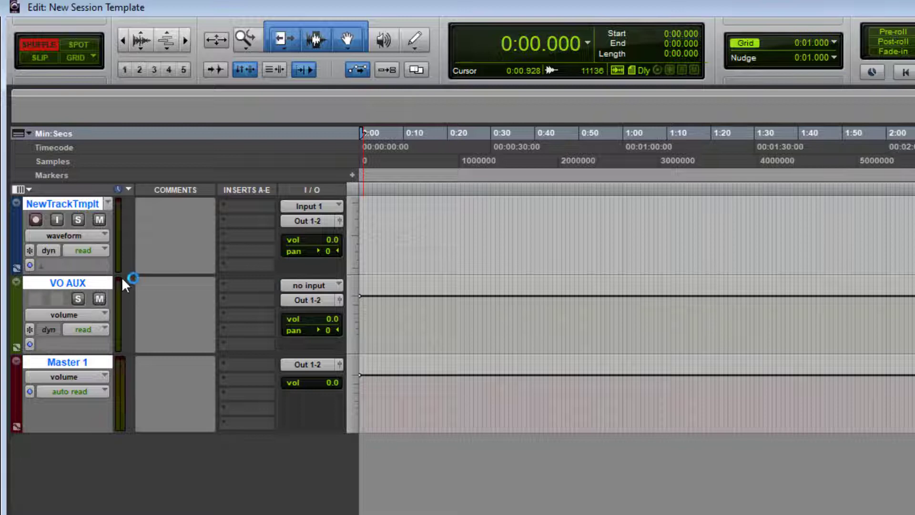
# - Set VO AUX's input to interface Input 1 and its output to Bus 1
pyautogui.click(319, 285)
pyautogui.moveTo(382, 329)
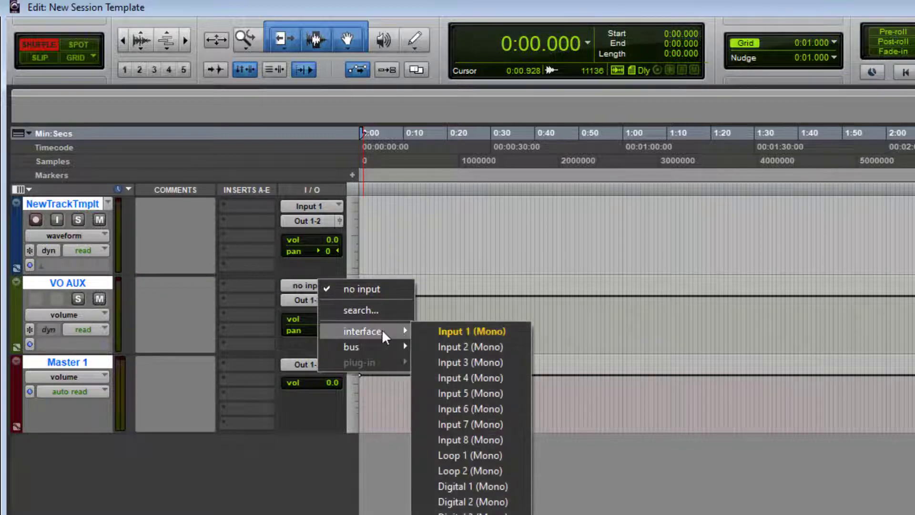
pyautogui.click(471, 332)
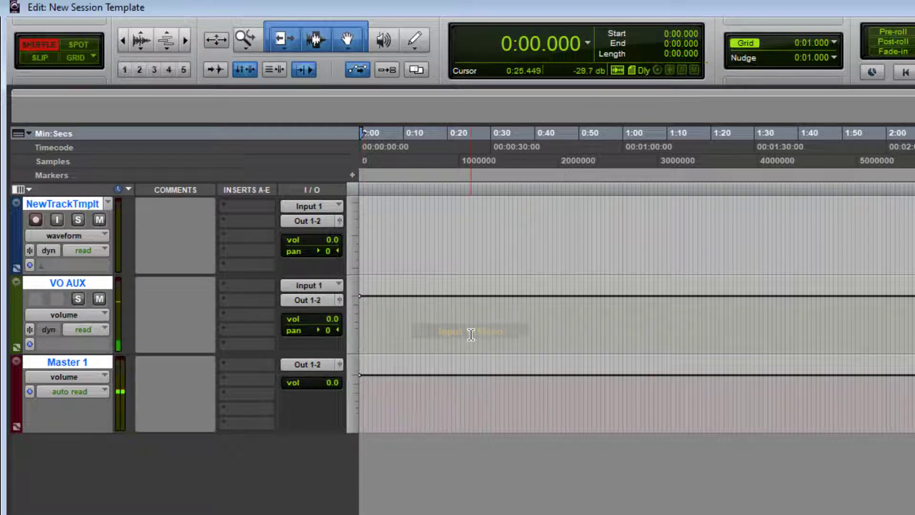
pyautogui.click(299, 302)
pyautogui.moveTo(329, 361)
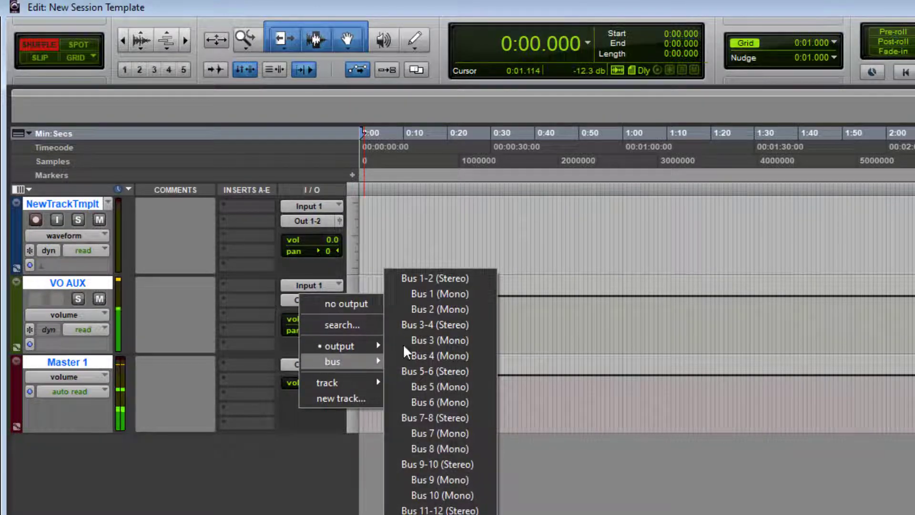
pyautogui.click(428, 293)
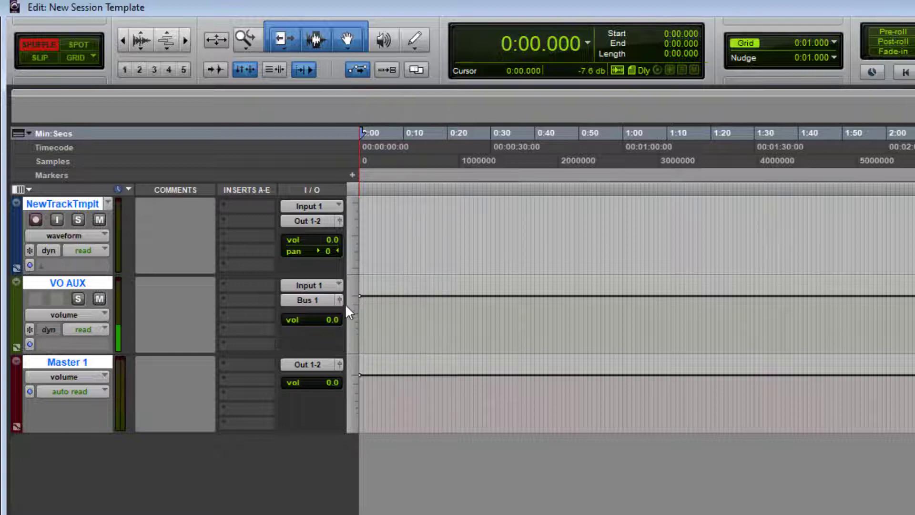
# - Set NewTrackTmplt's input to Bus 1
pyautogui.click(316, 200)
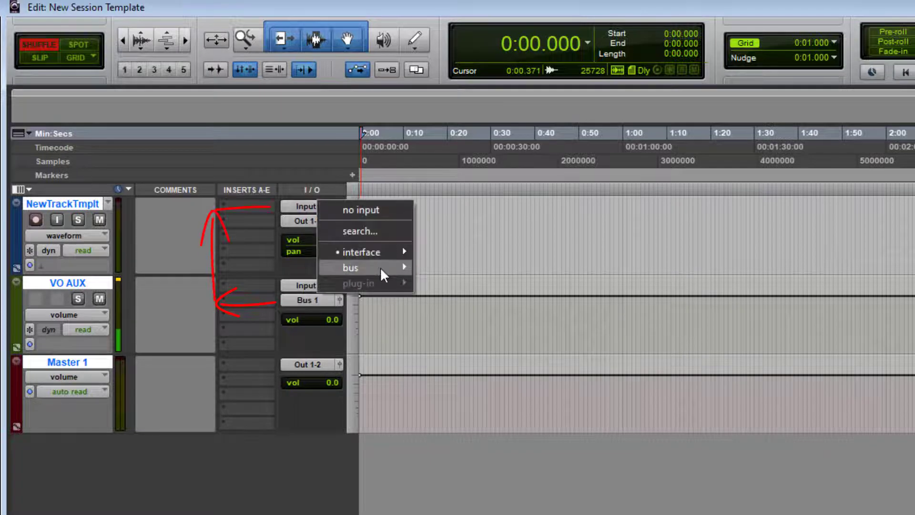
pyautogui.moveTo(381, 267)
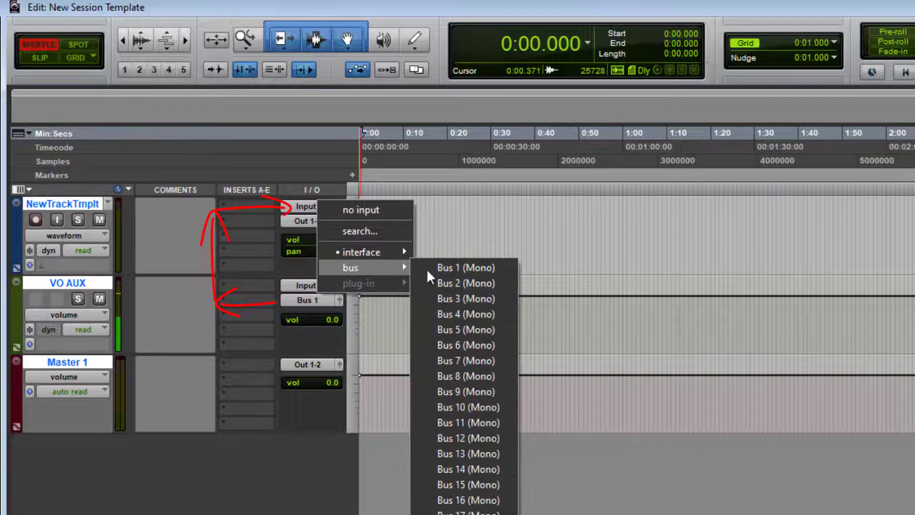
pyautogui.click(492, 268)
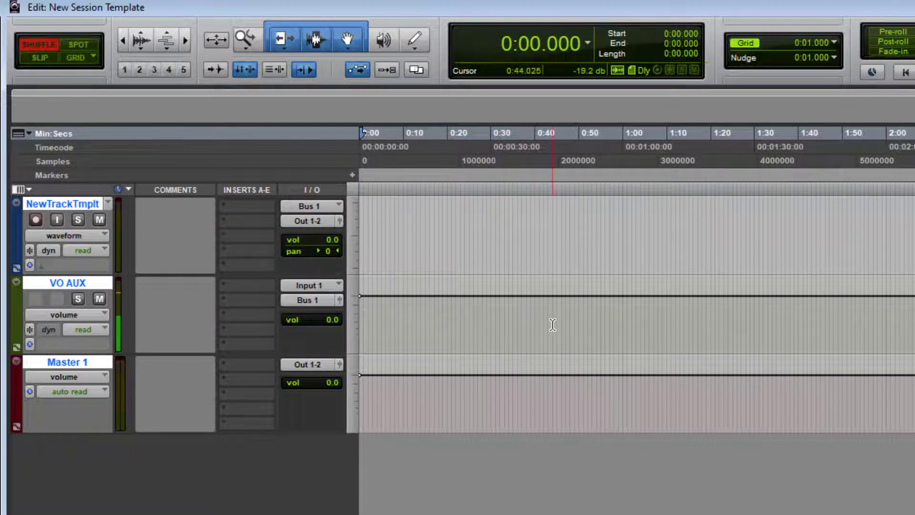
# - Insert EQ3 7-Band (mono) on VO AUX and load the Vocals > Male Vox - 7 Band preset
pyautogui.click(245, 285)
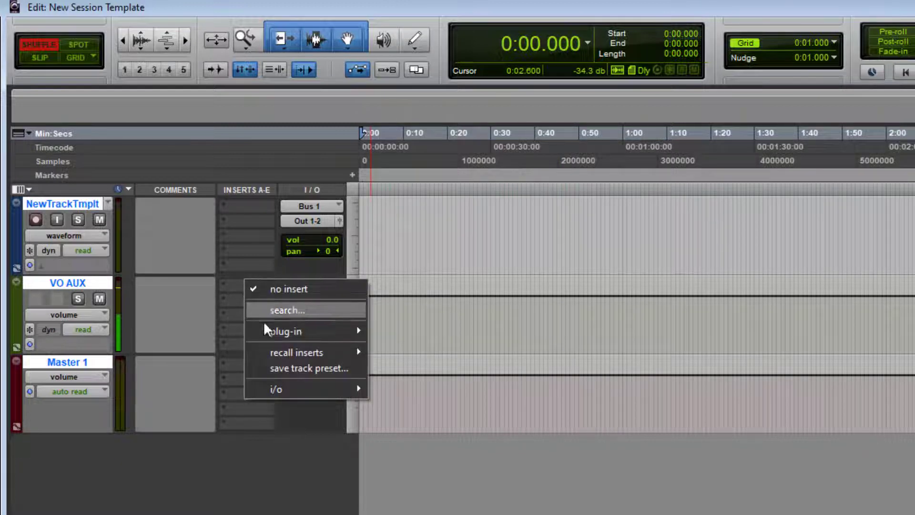
pyautogui.moveTo(287, 332)
pyautogui.moveTo(441, 333)
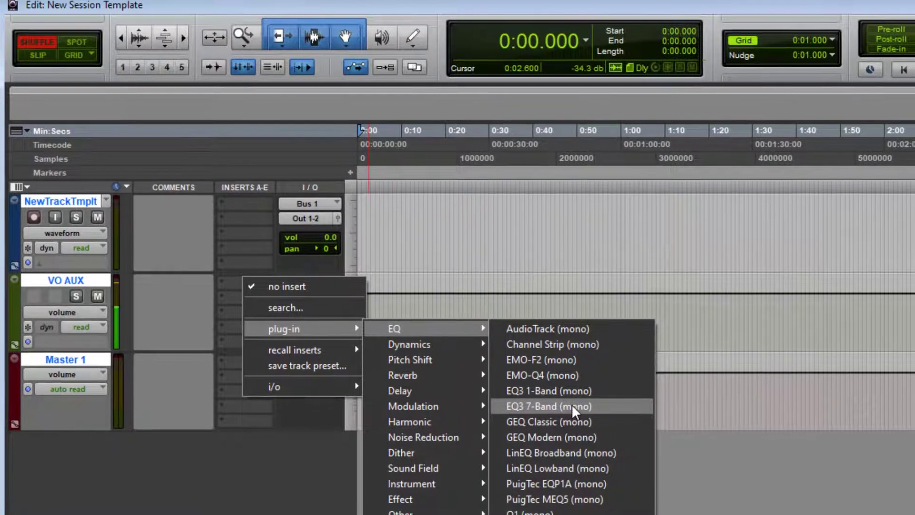
pyautogui.click(572, 406)
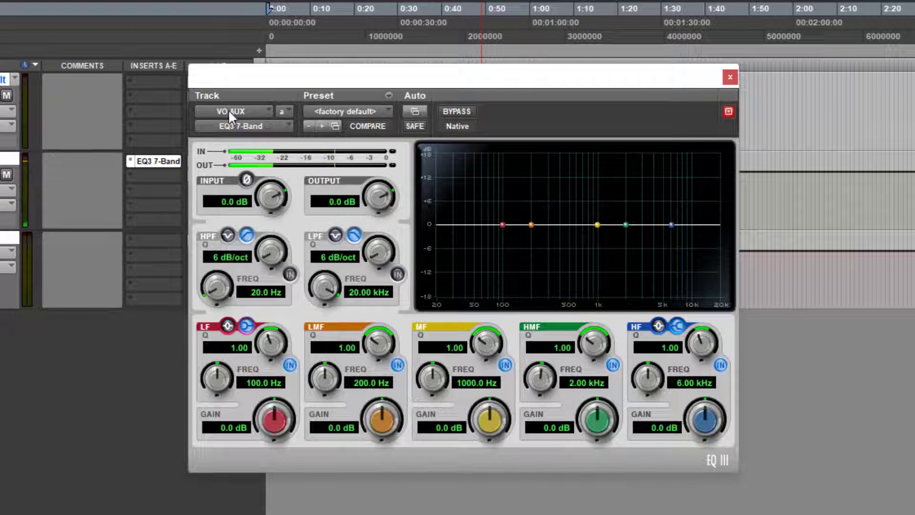
pyautogui.click(336, 111)
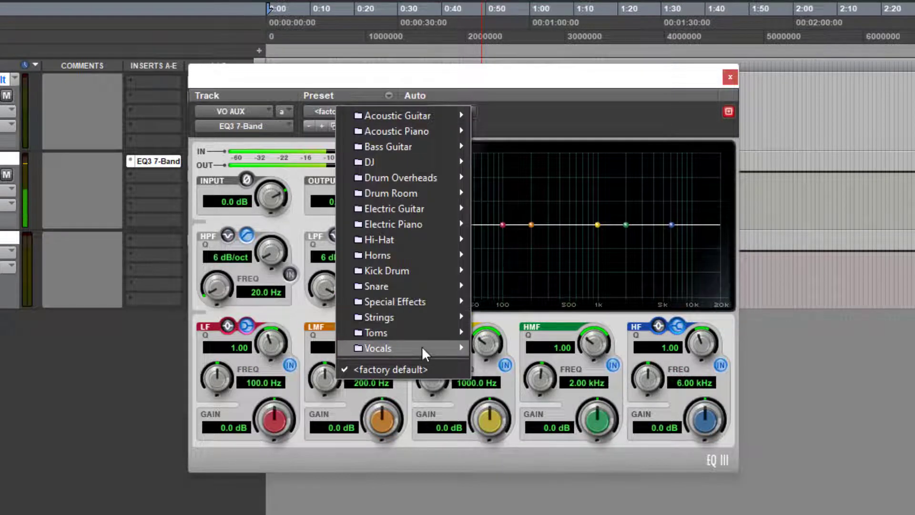
pyautogui.moveTo(422, 349)
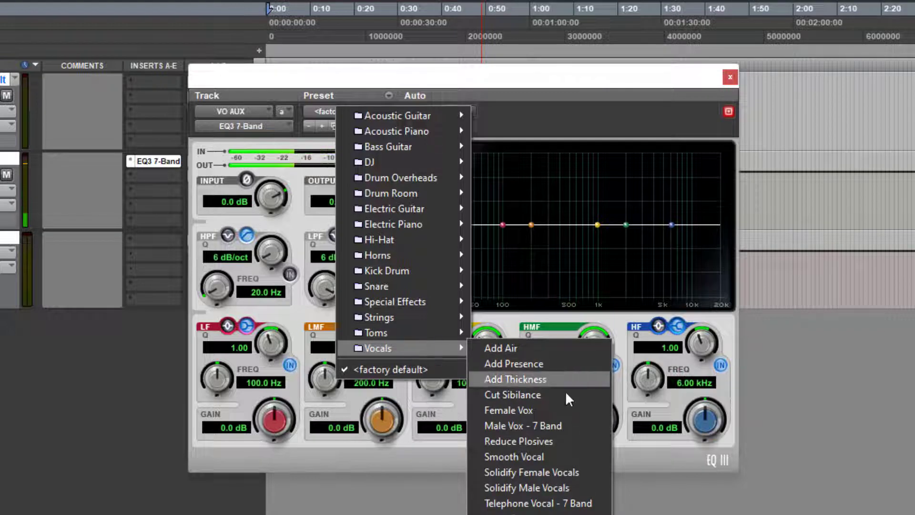
pyautogui.click(584, 426)
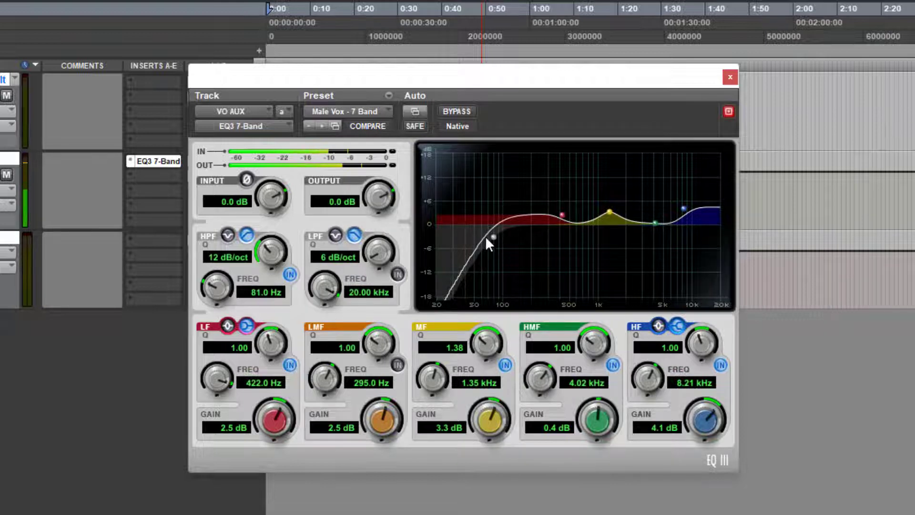
# - Reset the EQ to factory default and enable only the high-pass filter at 70 Hz
pyautogui.click(351, 111)
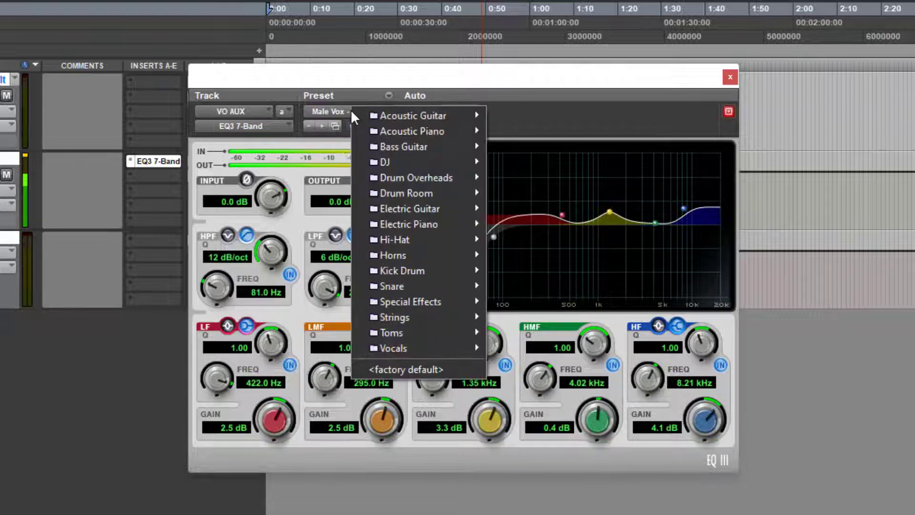
pyautogui.click(423, 368)
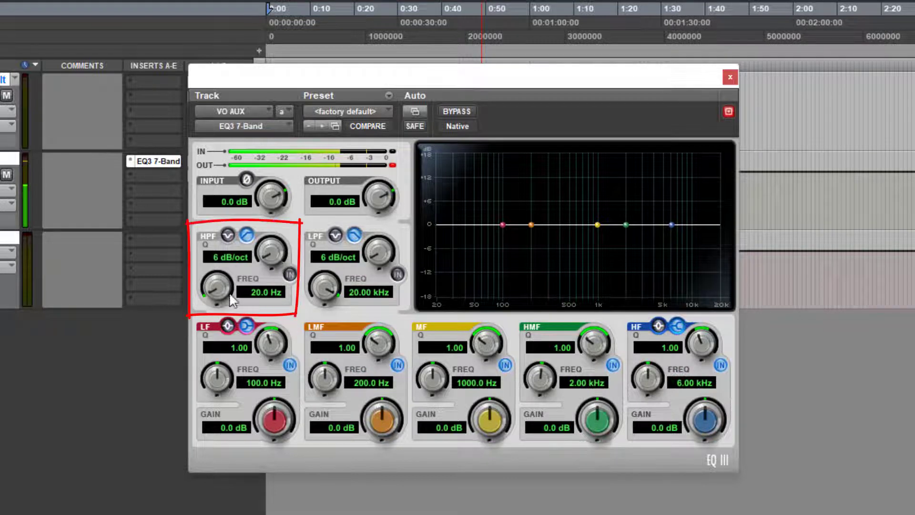
pyautogui.click(290, 275)
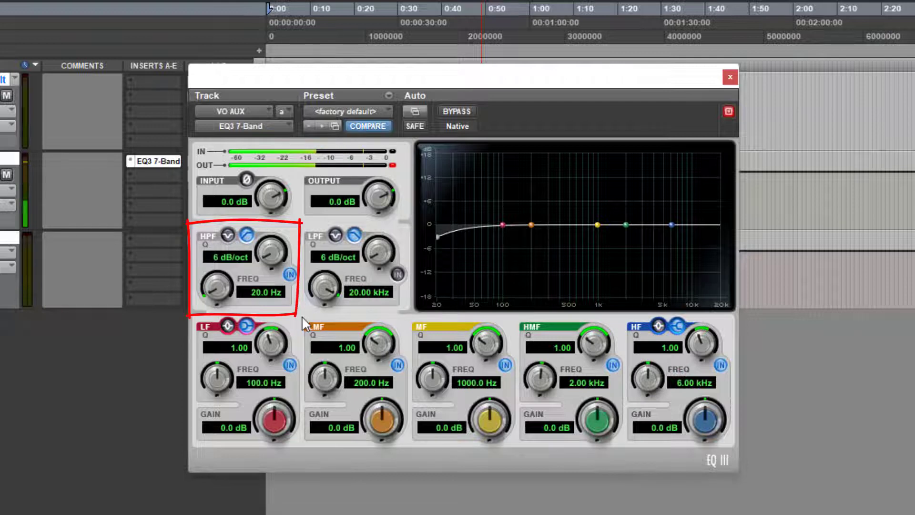
pyautogui.click(290, 275)
pyautogui.click(289, 275)
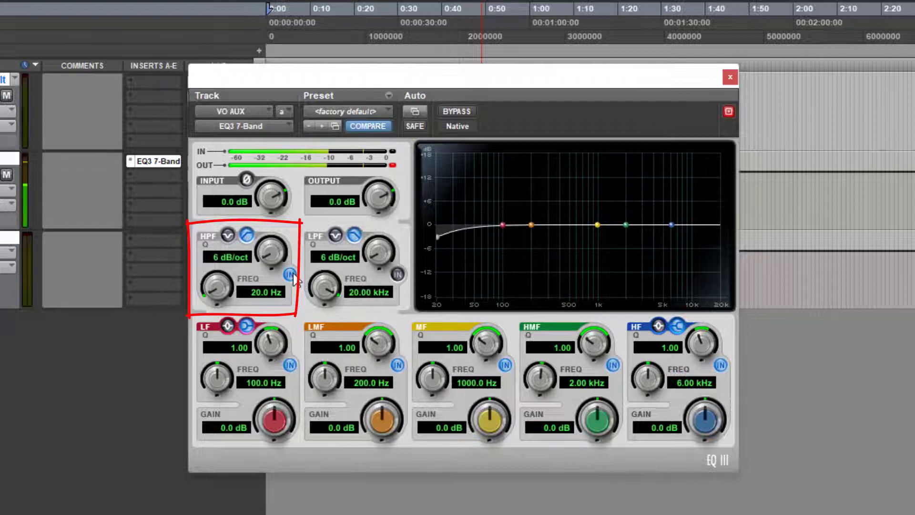
pyautogui.click(290, 275)
pyautogui.click(291, 275)
pyautogui.click(261, 292)
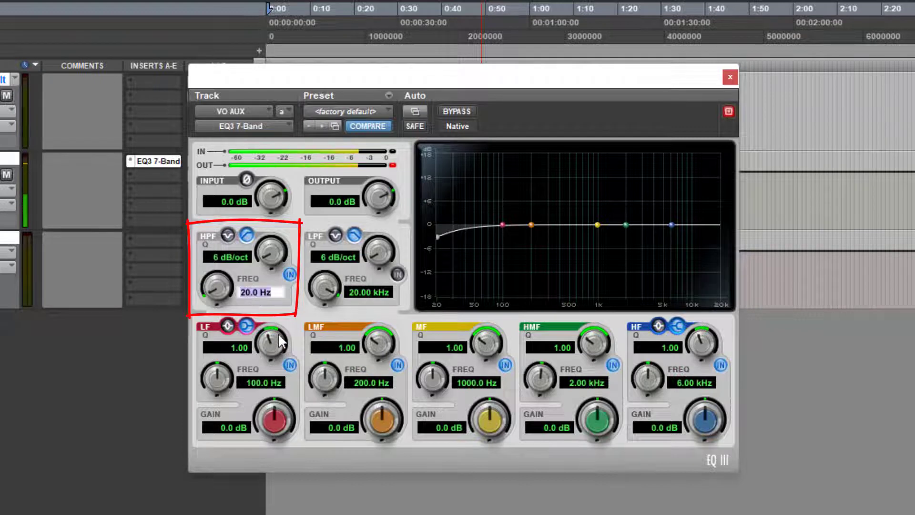
pyautogui.write('70')
pyautogui.press('Return')
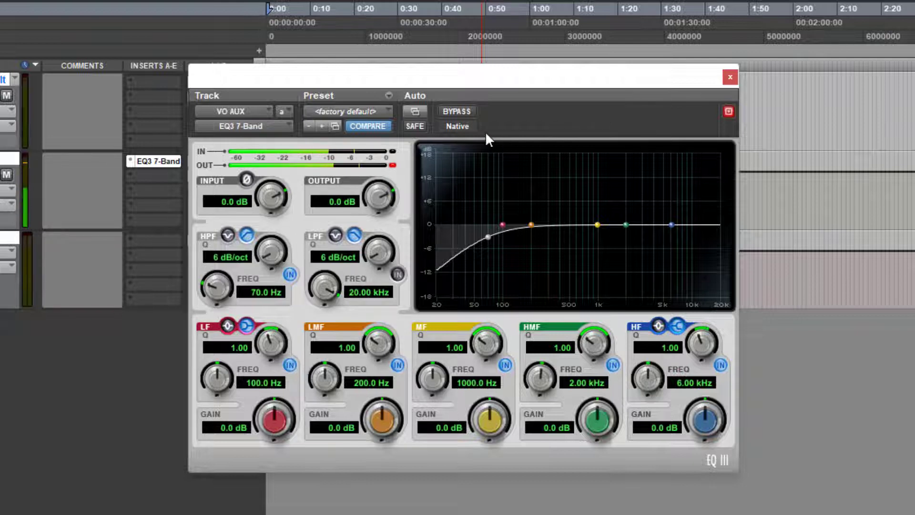
# - Save the EQ settings as the preset AG HPF
pyautogui.click(390, 94)
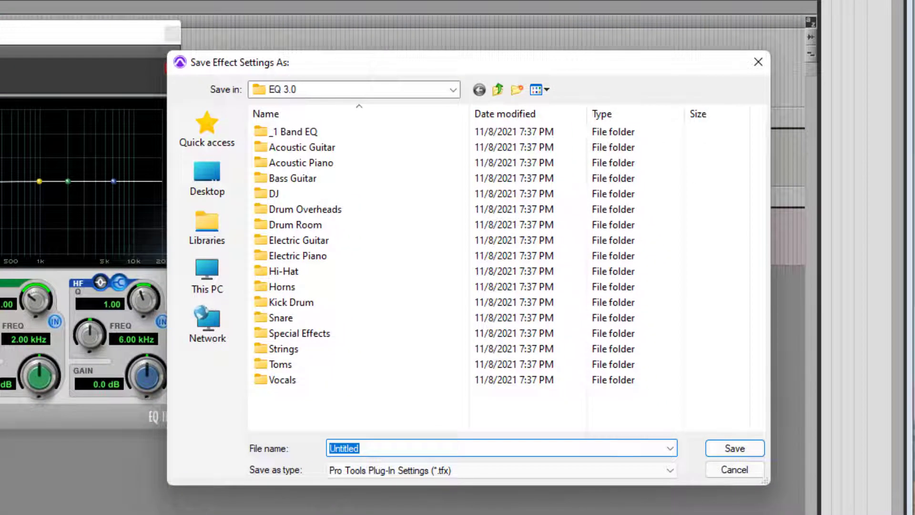
pyautogui.write('AG HPF')
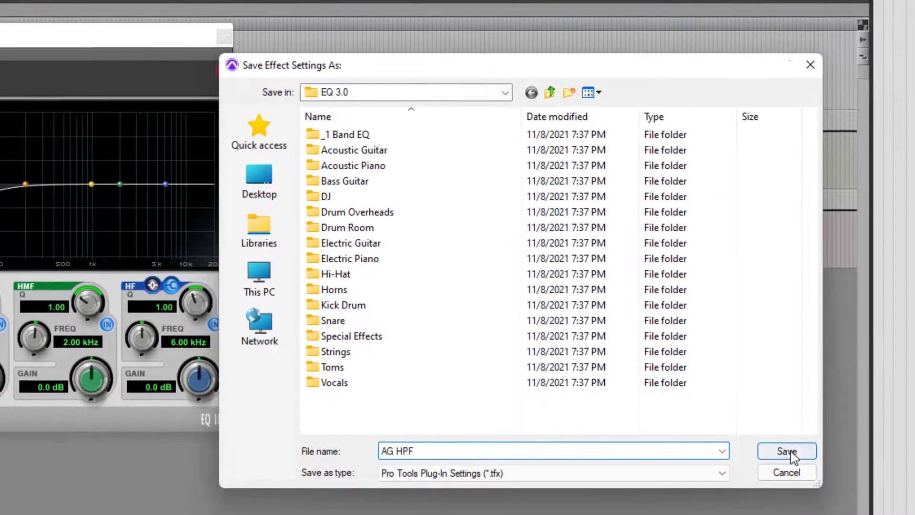
pyautogui.click(735, 448)
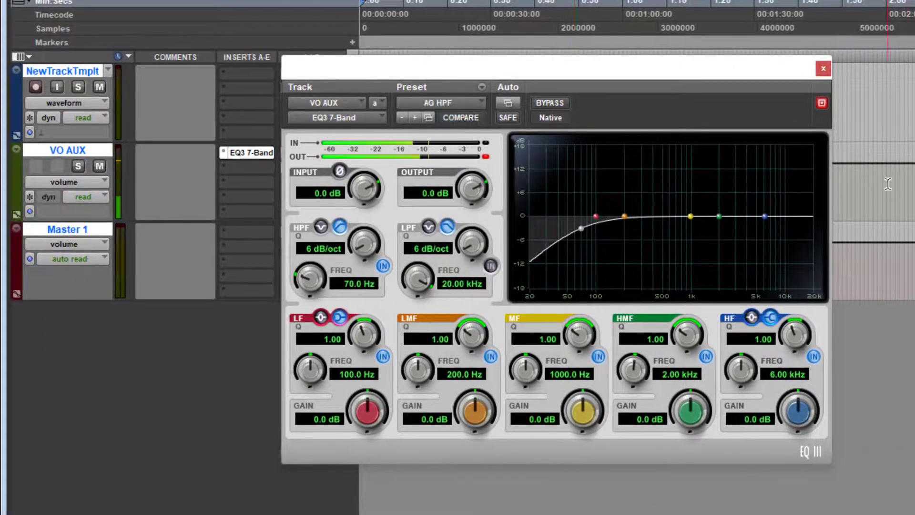
# - Put a mono Dyn3 Expander/Gate in VO AUX's second insert with the Vocal Expander preset
pyautogui.click(823, 69)
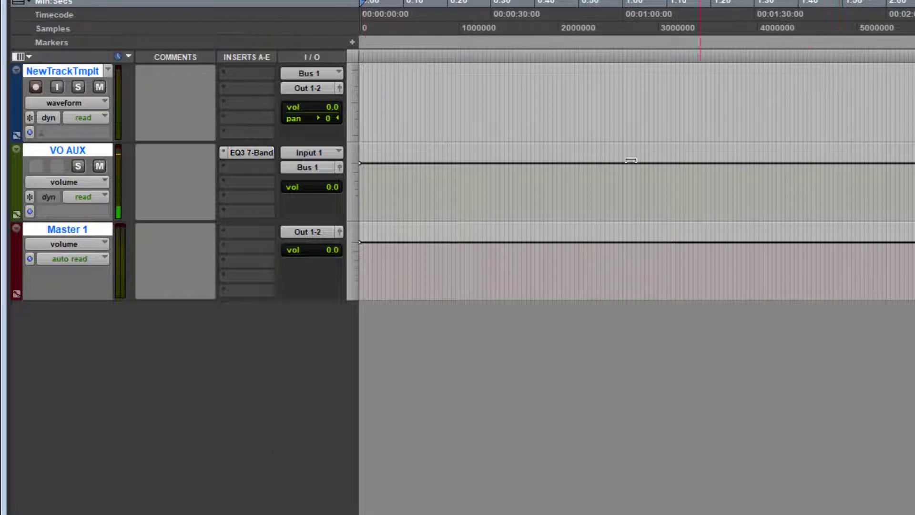
pyautogui.click(244, 164)
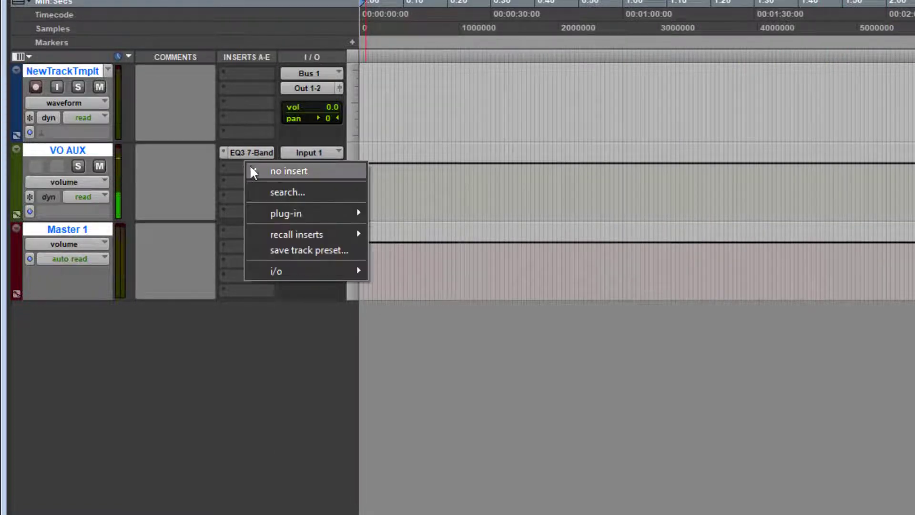
pyautogui.moveTo(296, 210)
pyautogui.moveTo(406, 226)
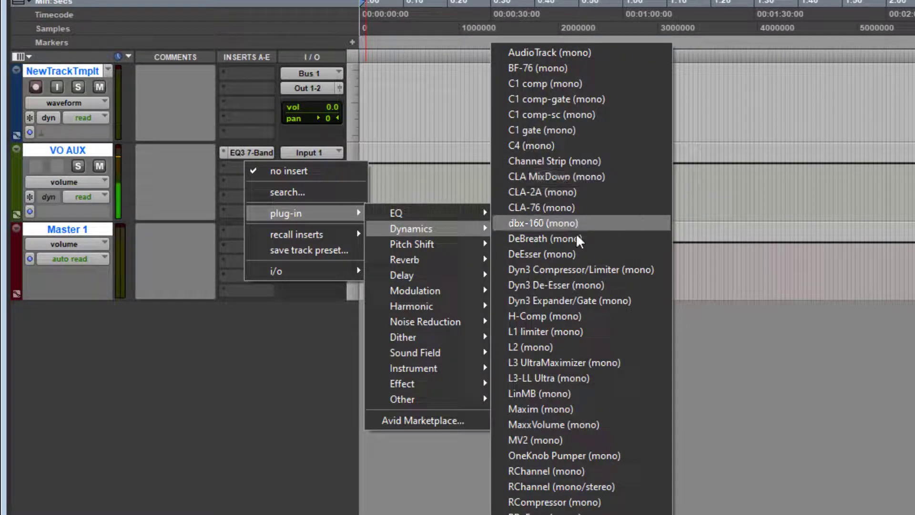
pyautogui.click(594, 300)
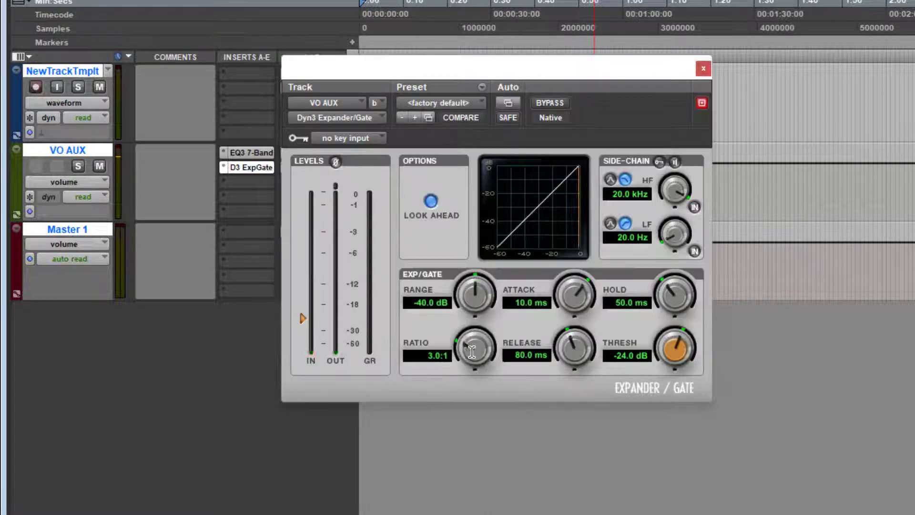
pyautogui.click(444, 103)
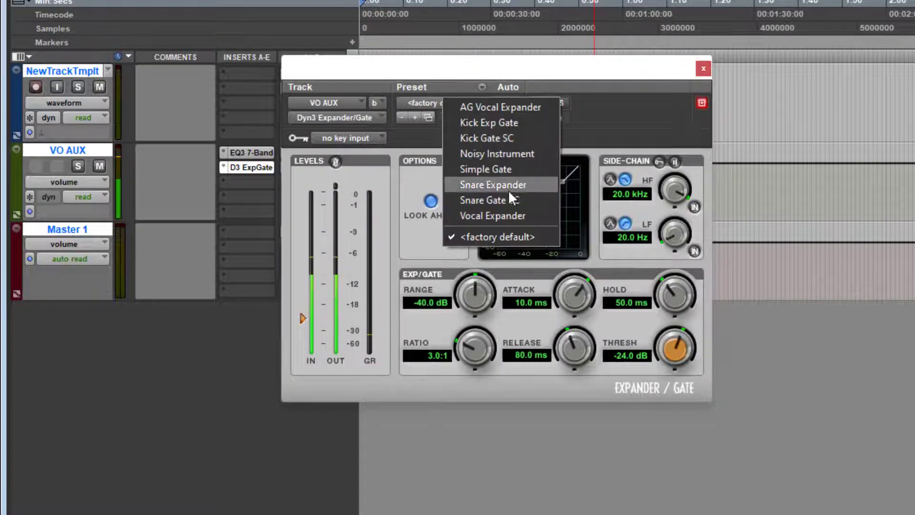
pyautogui.click(503, 215)
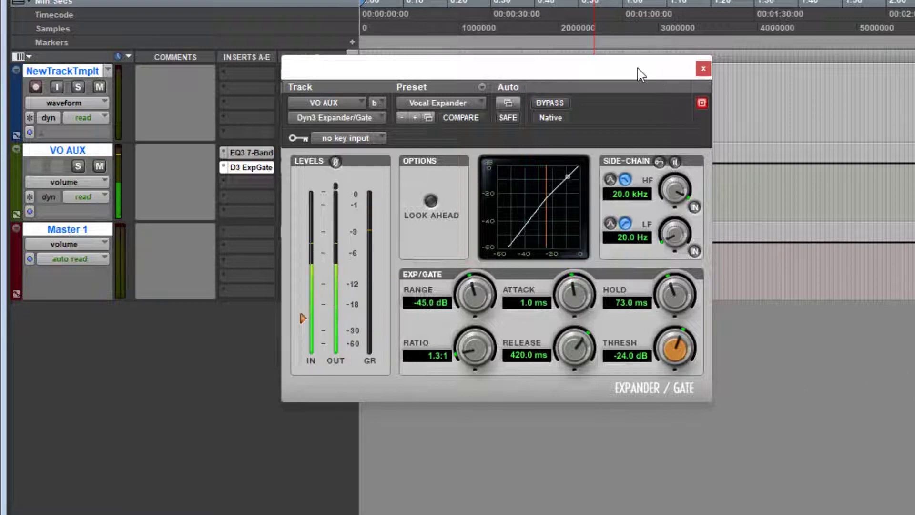
pyautogui.click(702, 65)
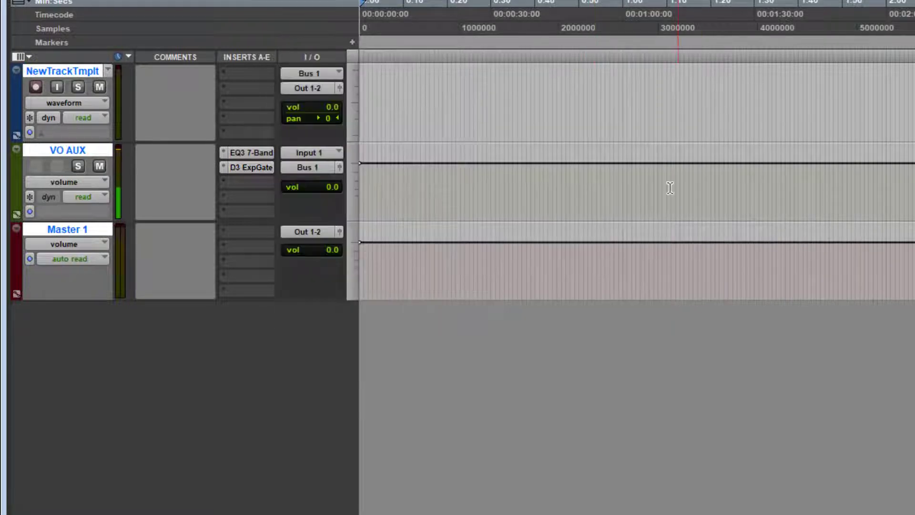
# - Insert a Dyn3 Compressor/Limiter as VO AUX's third plug-in with the Vocal Levelor preset
pyautogui.click(252, 186)
pyautogui.moveTo(296, 231)
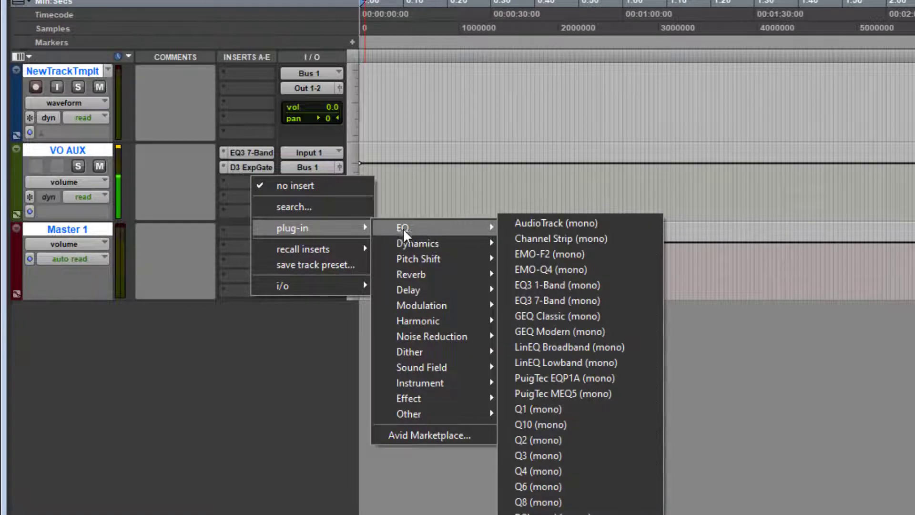
pyautogui.moveTo(409, 243)
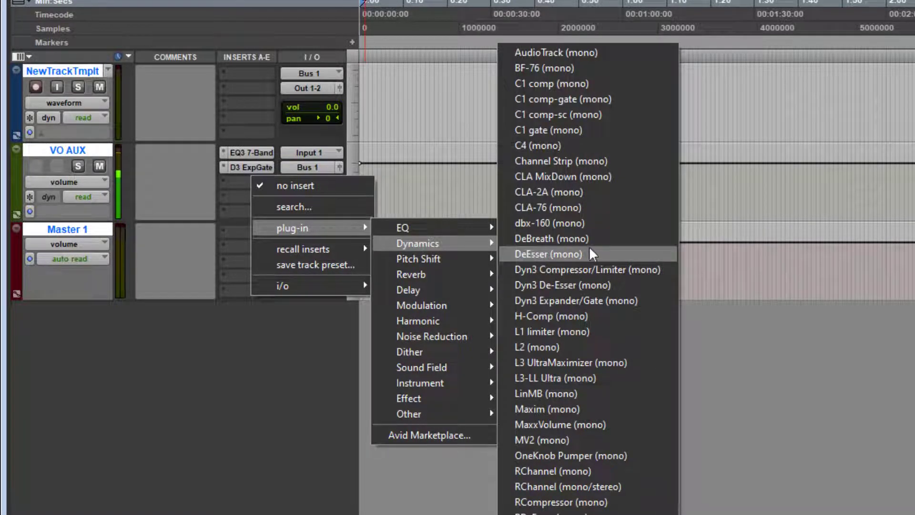
pyautogui.click(587, 270)
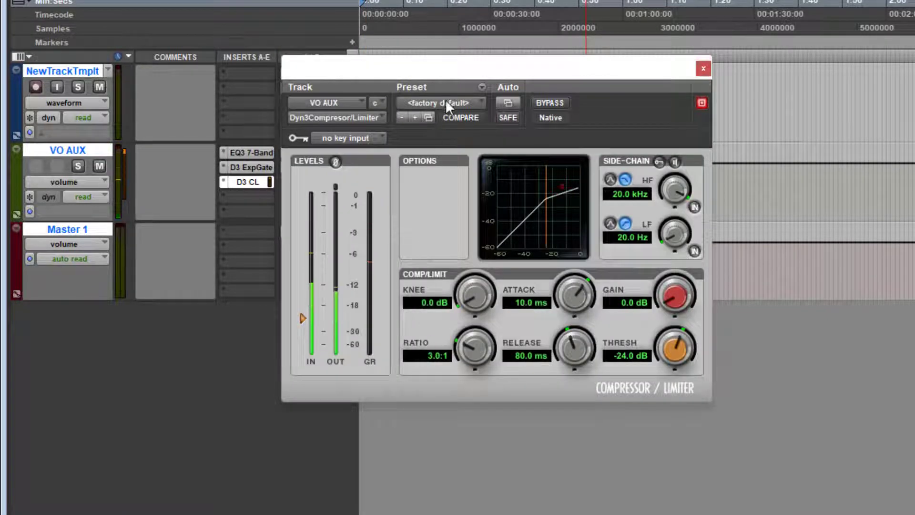
pyautogui.click(456, 101)
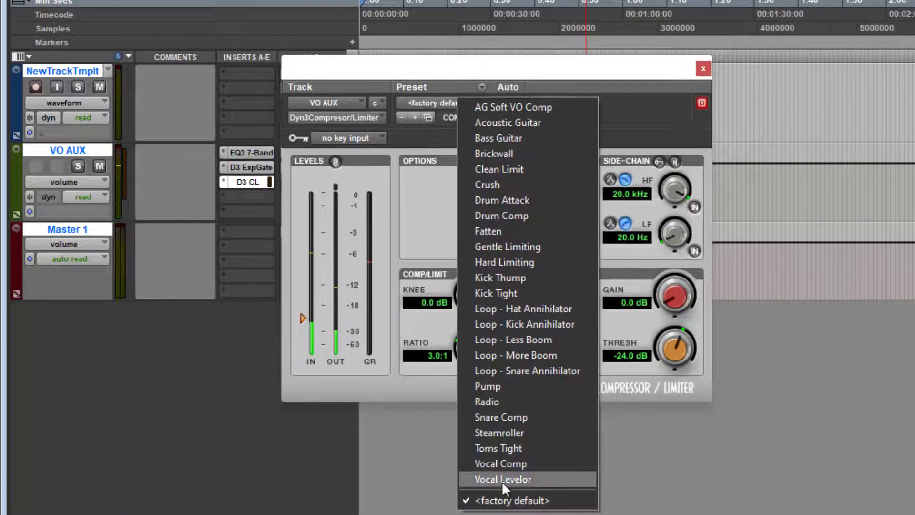
pyautogui.click(518, 478)
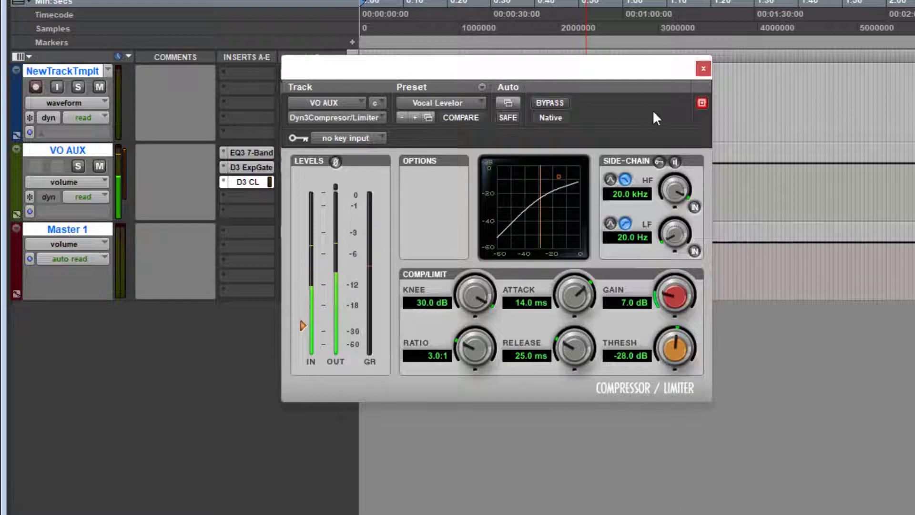
# - Try the AG Soft VO Comp preset, return to Vocal Levelor, and close the compressor window
pyautogui.click(472, 103)
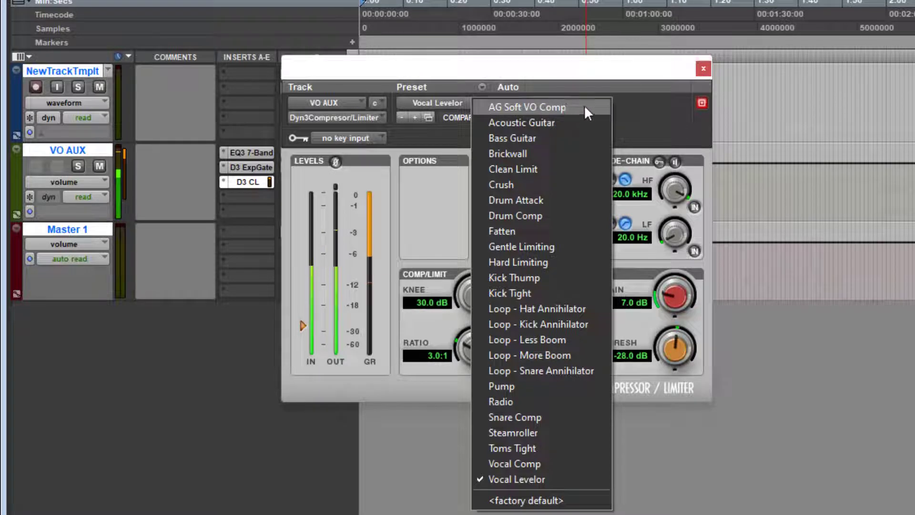
pyautogui.press('Escape')
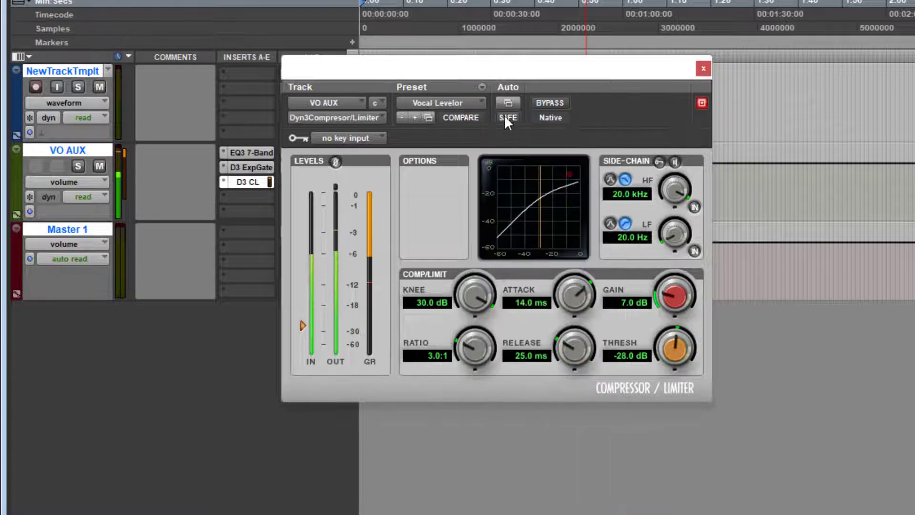
pyautogui.click(452, 101)
pyautogui.click(529, 502)
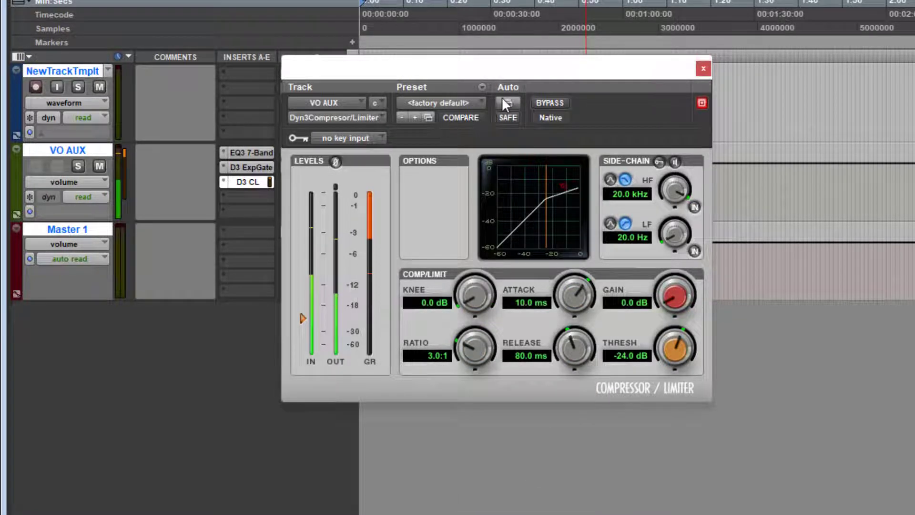
pyautogui.click(462, 104)
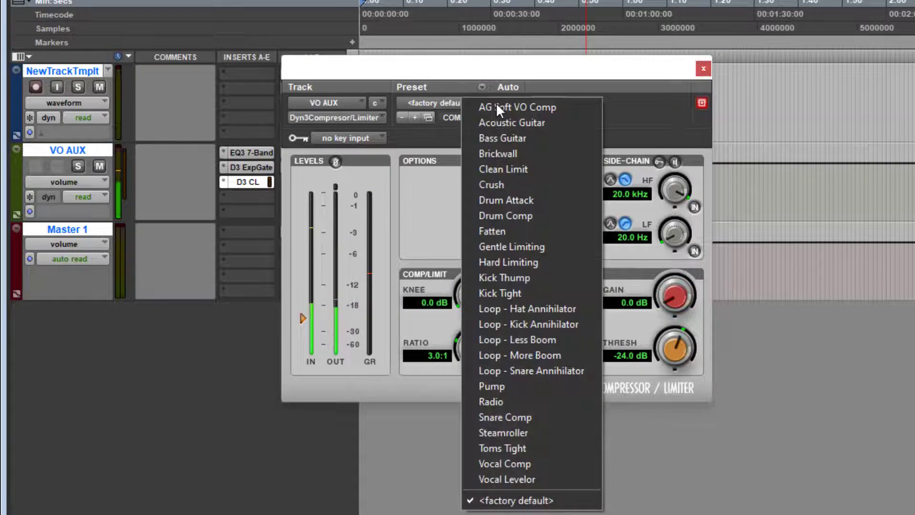
pyautogui.click(574, 106)
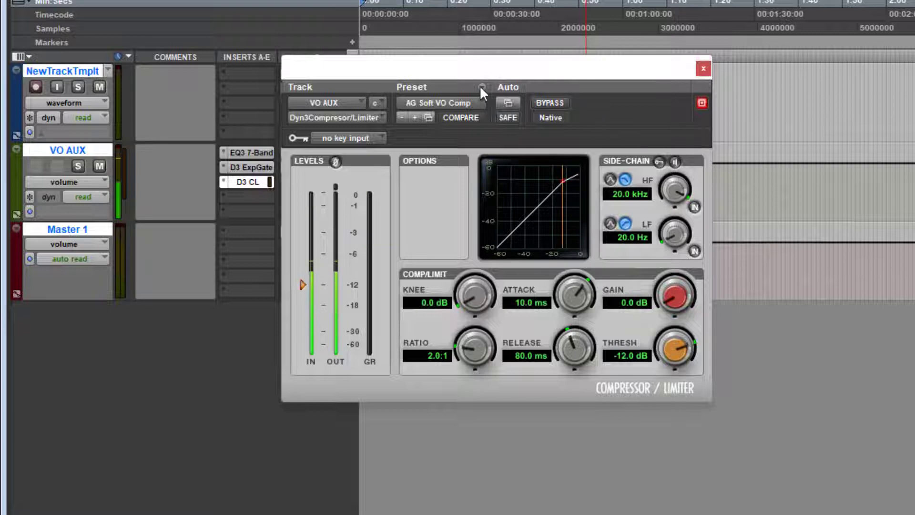
pyautogui.click(477, 102)
pyautogui.click(578, 479)
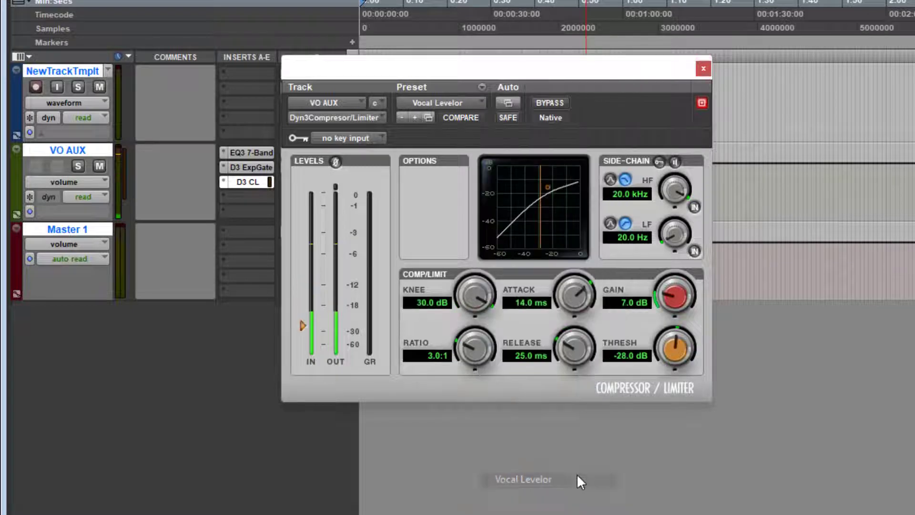
pyautogui.click(704, 69)
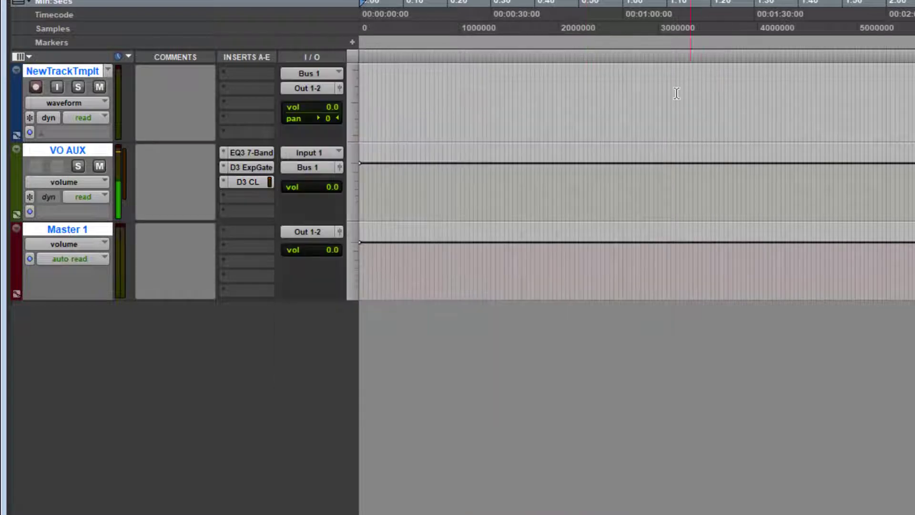
# - Bypass the D3 ComLim compressor on VO AUX, then reopen it to confirm the bypass
pyautogui.click(248, 181)
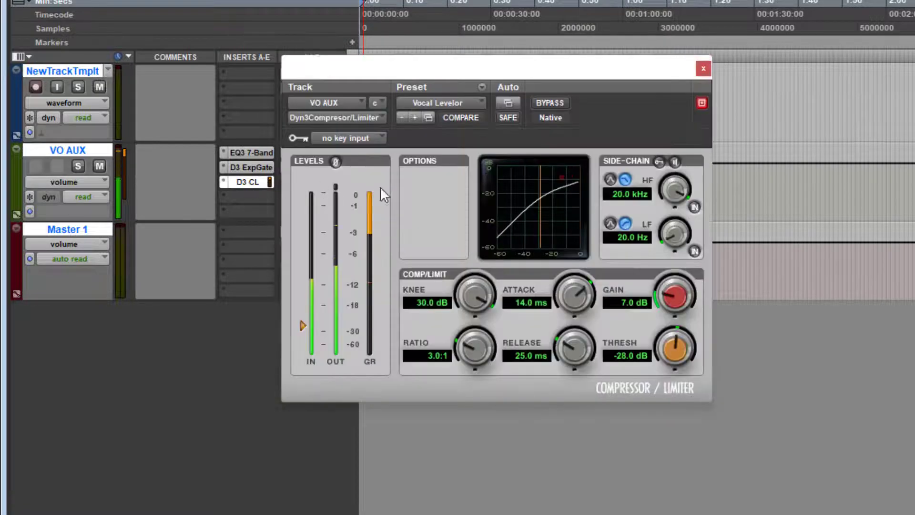
pyautogui.click(550, 102)
pyautogui.click(703, 69)
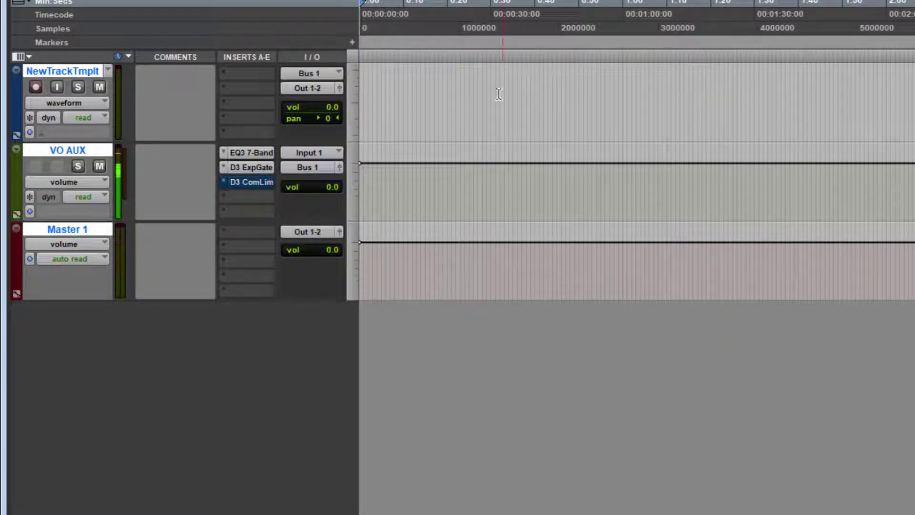
pyautogui.click(407, 108)
pyautogui.click(260, 182)
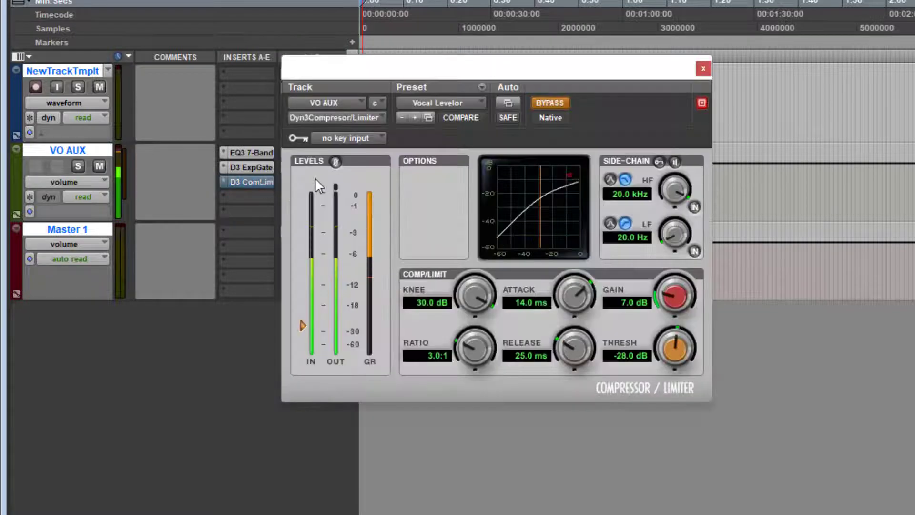
pyautogui.click(704, 69)
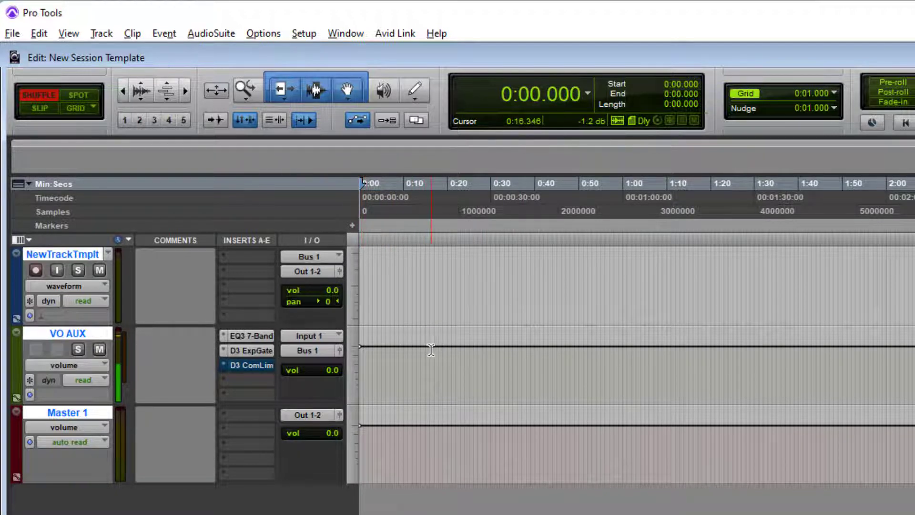
# - Mute NewTrackTmplt and drag the Clips list divider left to widen the list
pyautogui.click(99, 270)
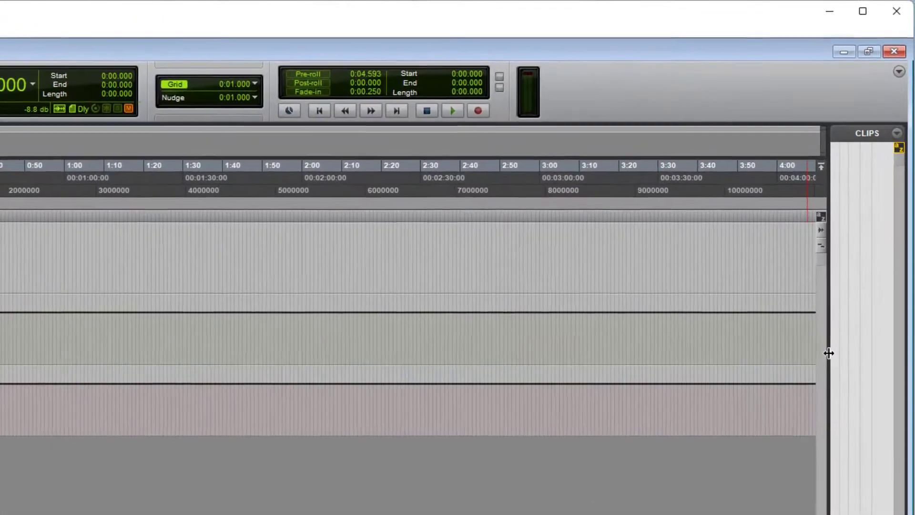
pyautogui.moveTo(858, 231); pyautogui.dragTo(818, 231)
pyautogui.moveTo(765, 359); pyautogui.dragTo(757, 361)
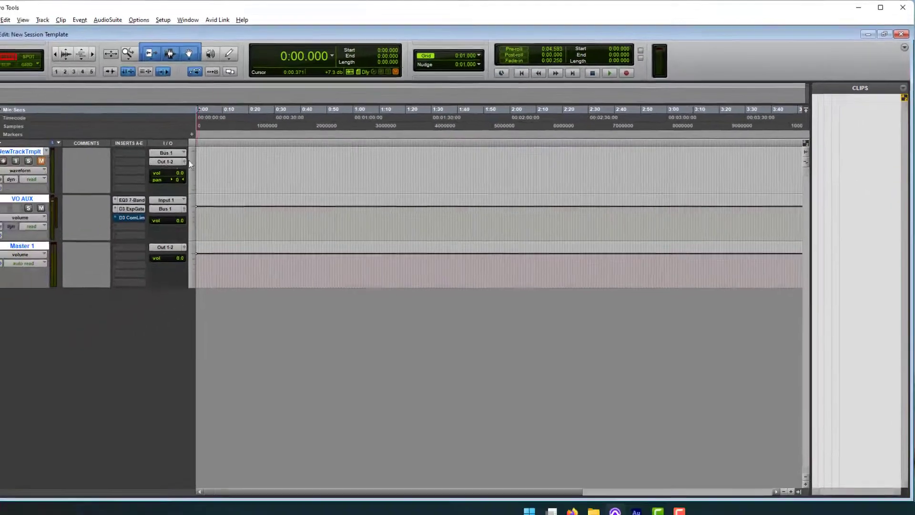
# - Record-arm NewTrackTmplt and record a short clip starting near 0:03
pyautogui.click(218, 150)
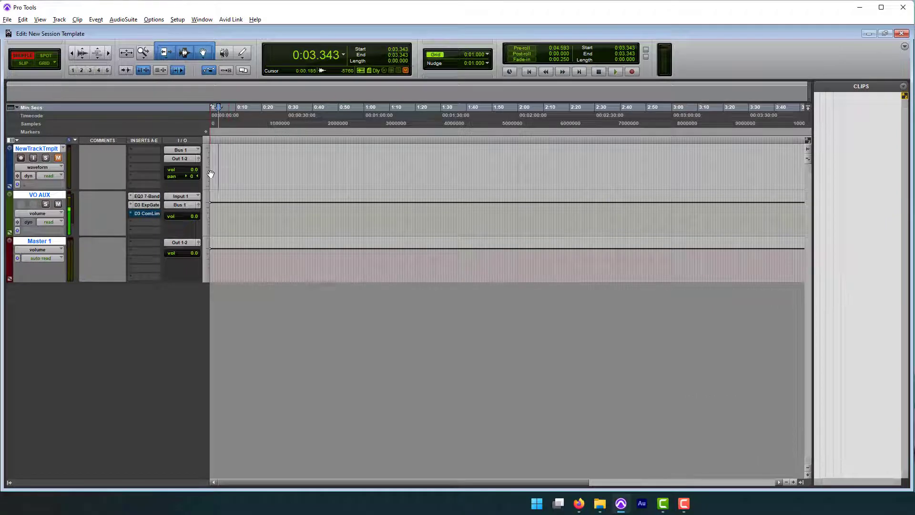
pyautogui.click(23, 159)
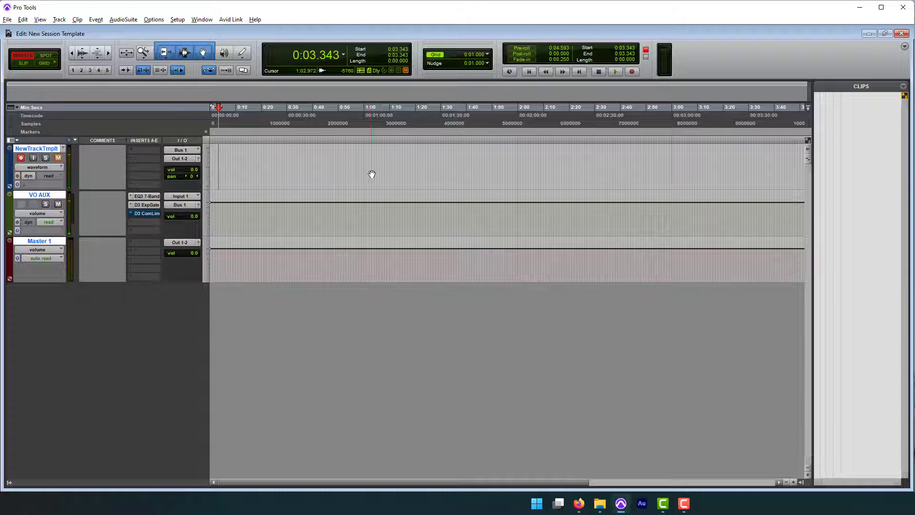
pyautogui.hotkey('ctrl', 'space')
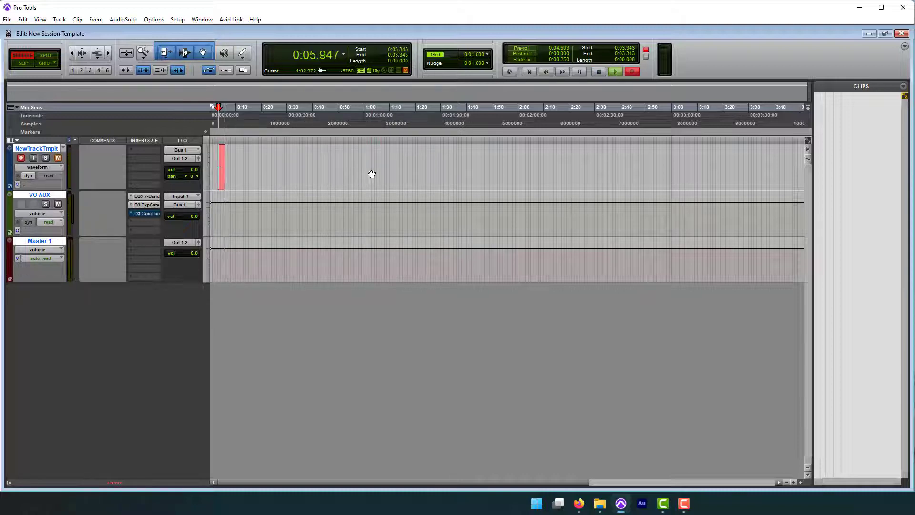
pyautogui.press('space')
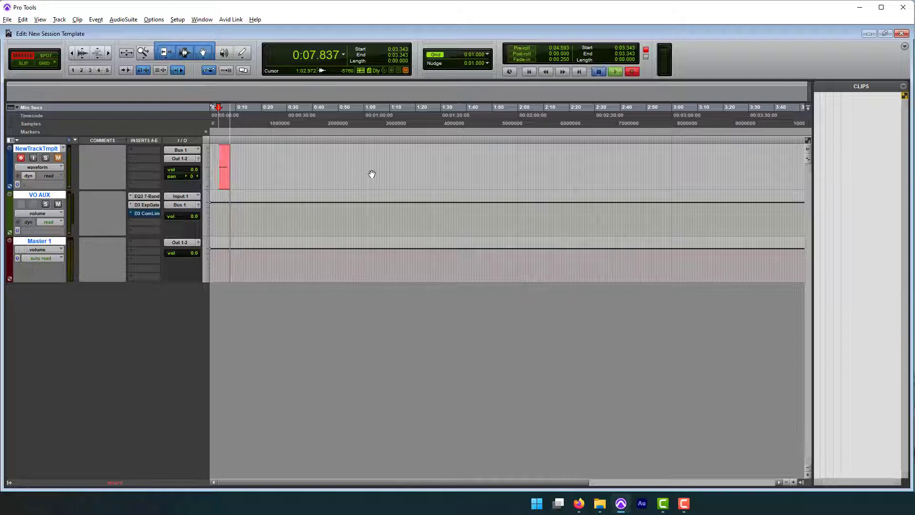
# - In Grid mode, move the recorded clip to start at 0:04, then return to Shuffle
pyautogui.hotkey('ctrl', ']')
pyautogui.hotkey('ctrl', ']')
pyautogui.hotkey('ctrl', ']')
pyautogui.hotkey('ctrl', ']')
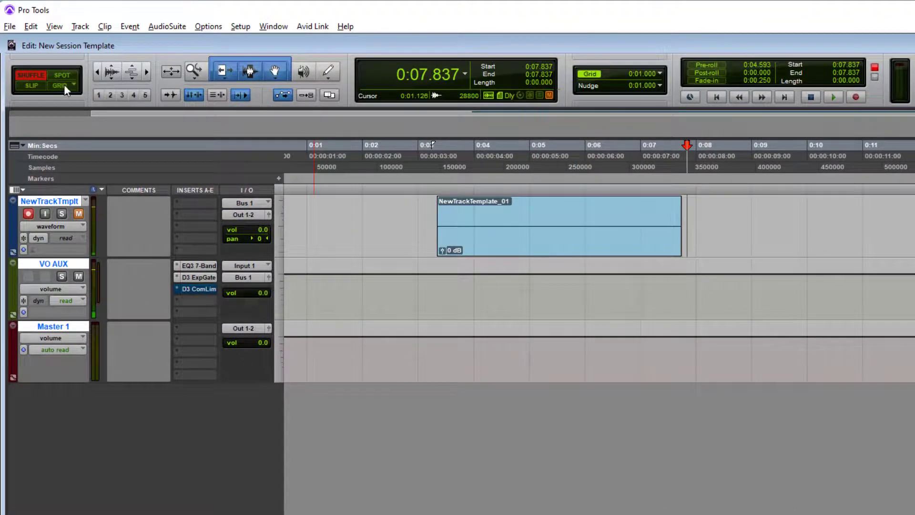
pyautogui.click(60, 85)
pyautogui.moveTo(513, 243); pyautogui.dragTo(542, 246)
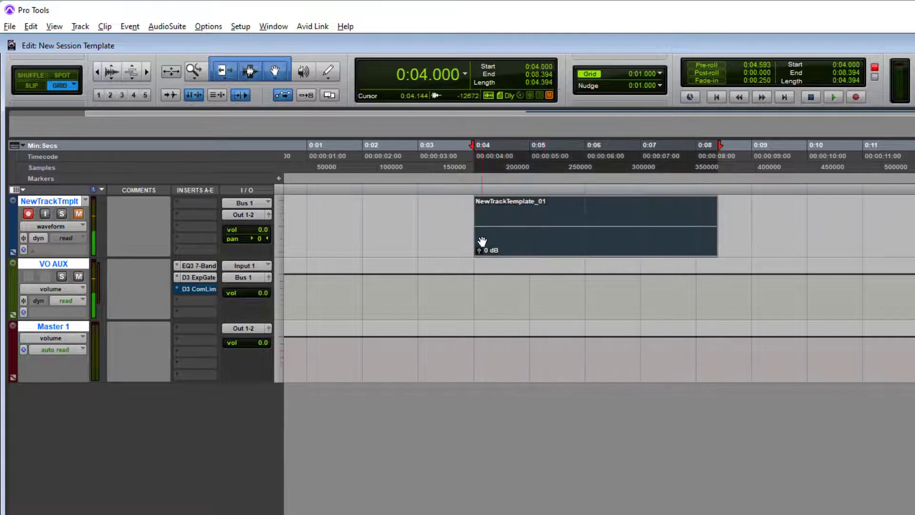
pyautogui.click(30, 78)
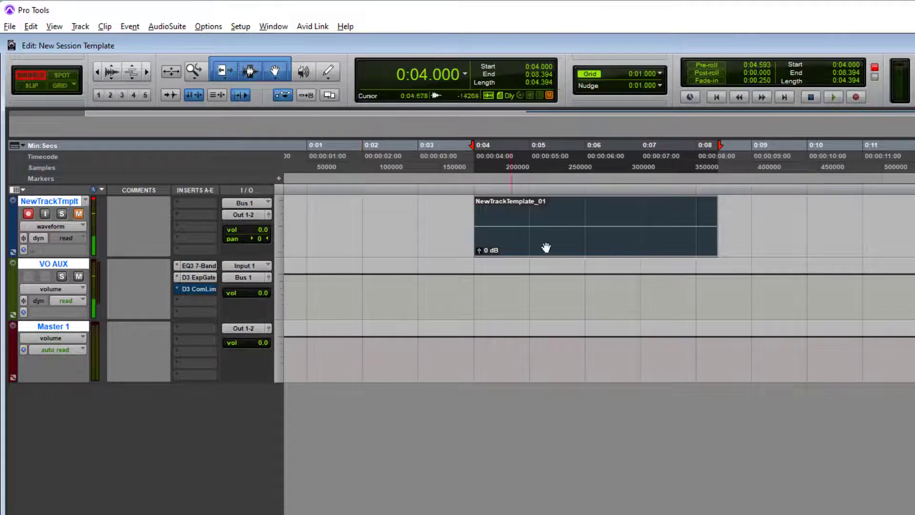
# - Split the clip at 0:05 and select its one-second left piece
pyautogui.click(528, 224)
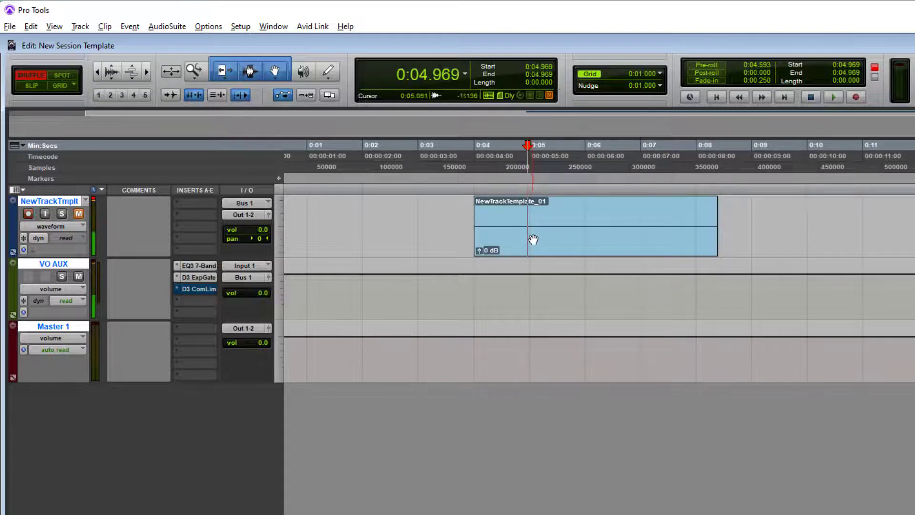
pyautogui.click(553, 231)
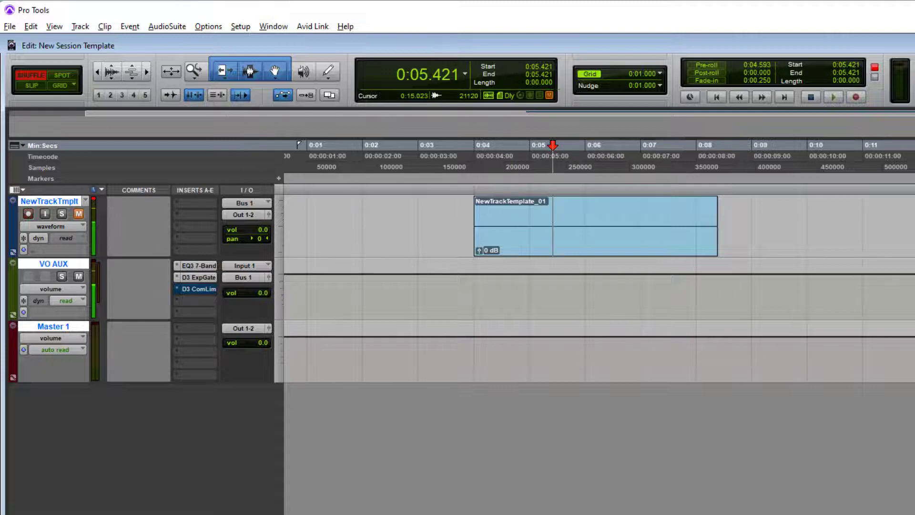
pyautogui.click(538, 232)
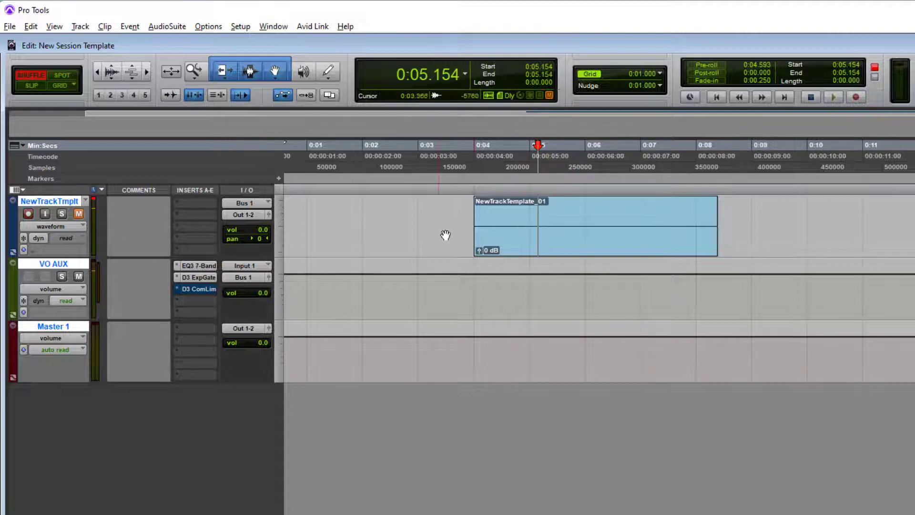
pyautogui.click(59, 86)
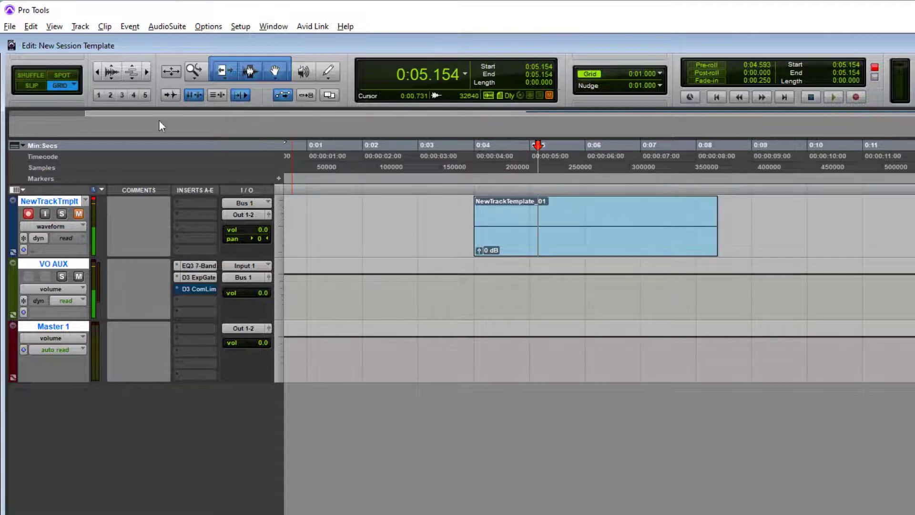
pyautogui.click(537, 224)
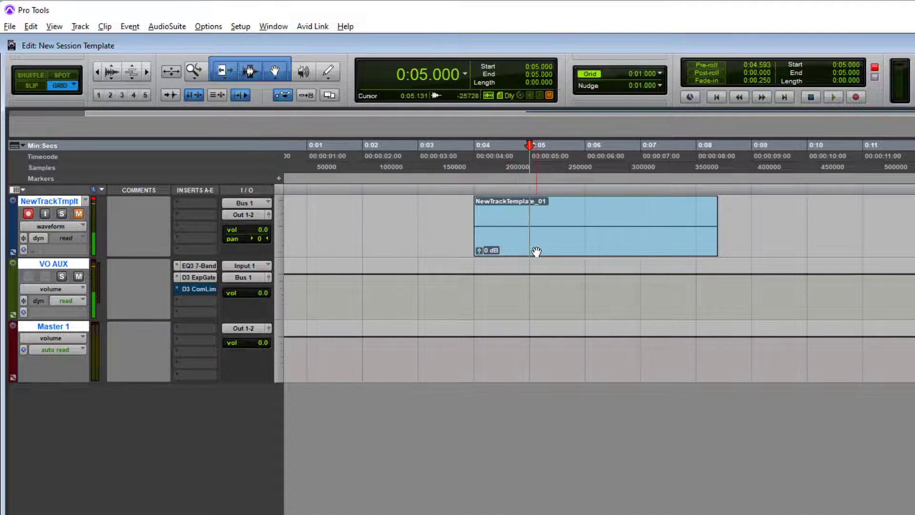
pyautogui.hotkey('ctrl', 'e')
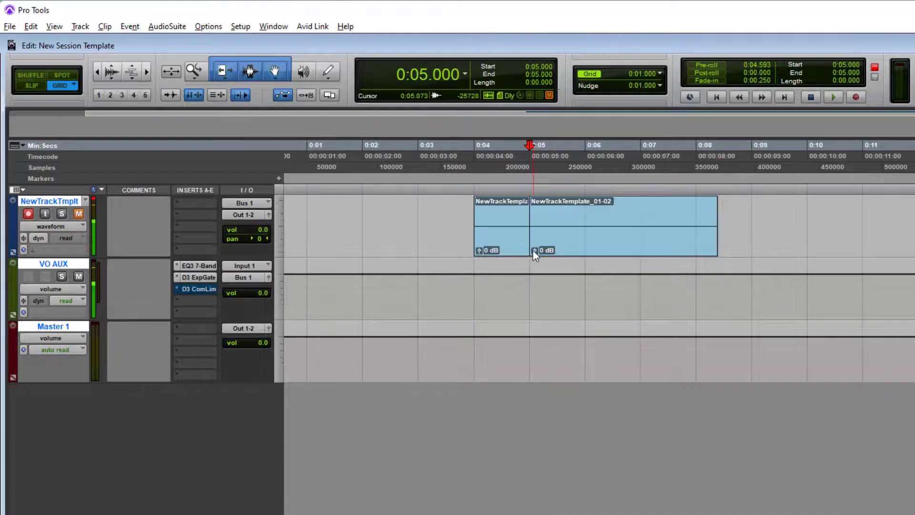
pyautogui.click(497, 253)
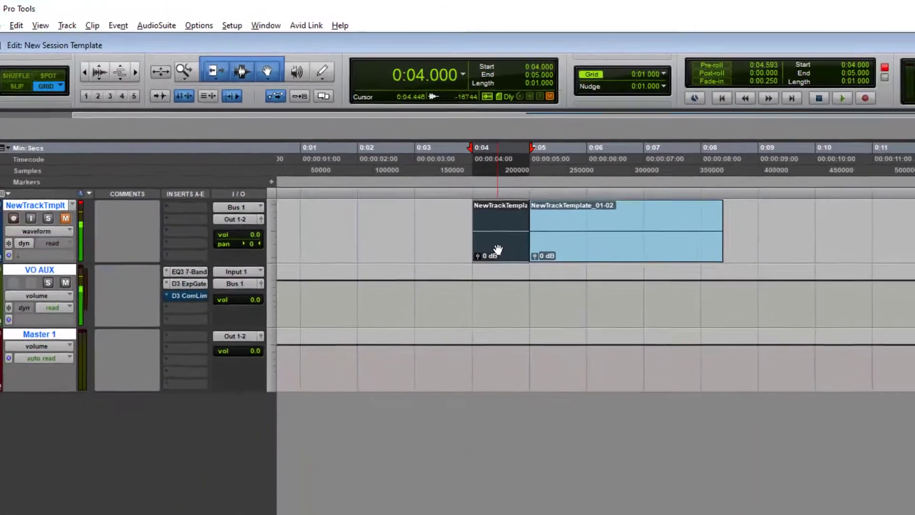
# - Rename the left clip (0:04–0:05) to '1 sec'
pyautogui.doubleClick(394, 352)
pyautogui.write('1 sec')
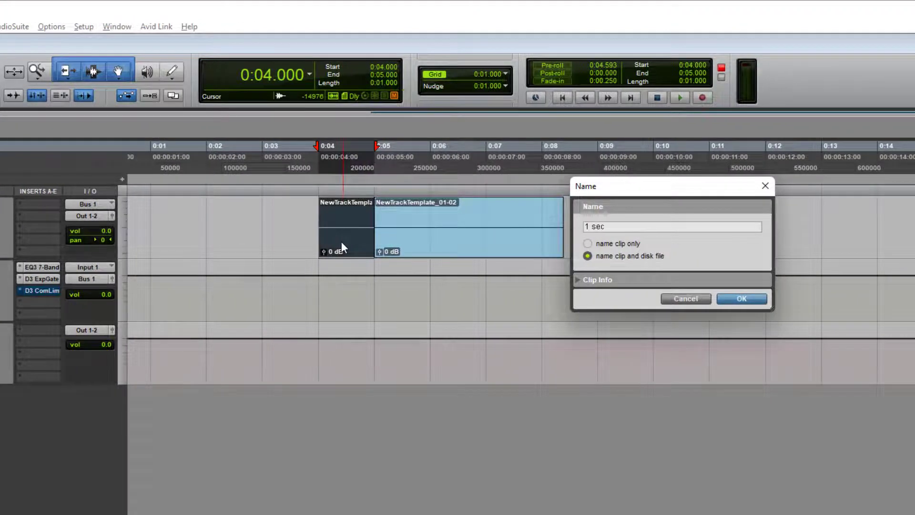
pyautogui.press('Return')
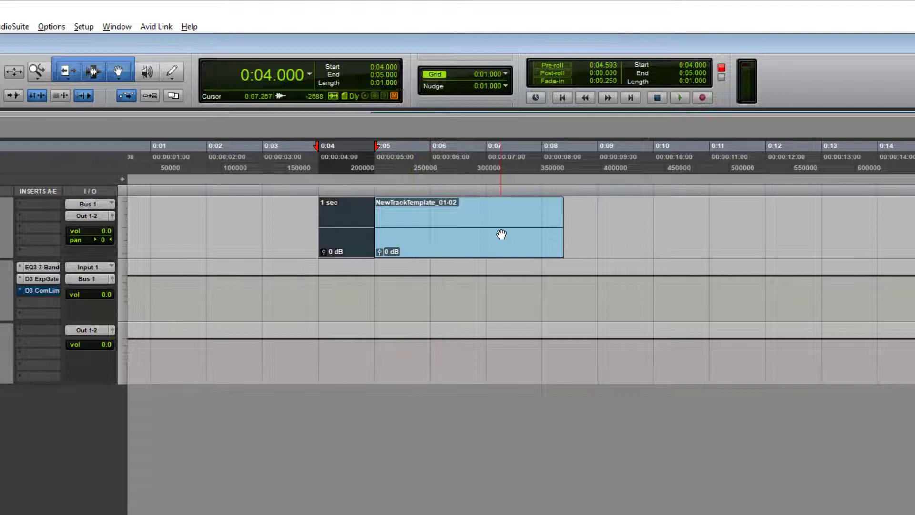
# - Split at 0:08, name the 0:05–0:08 clip '3 sec', and select 0:07–0:09
pyautogui.click(544, 220)
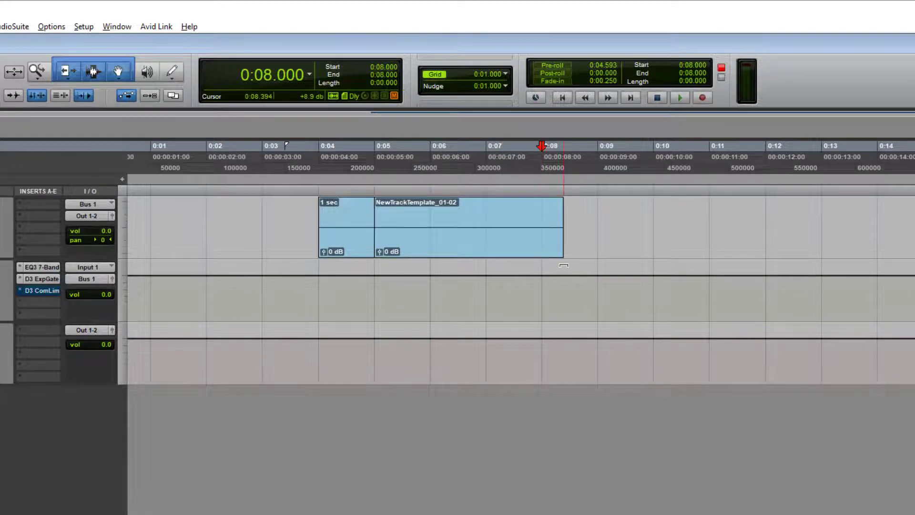
pyautogui.hotkey('ctrl', 'e')
pyautogui.click(511, 251)
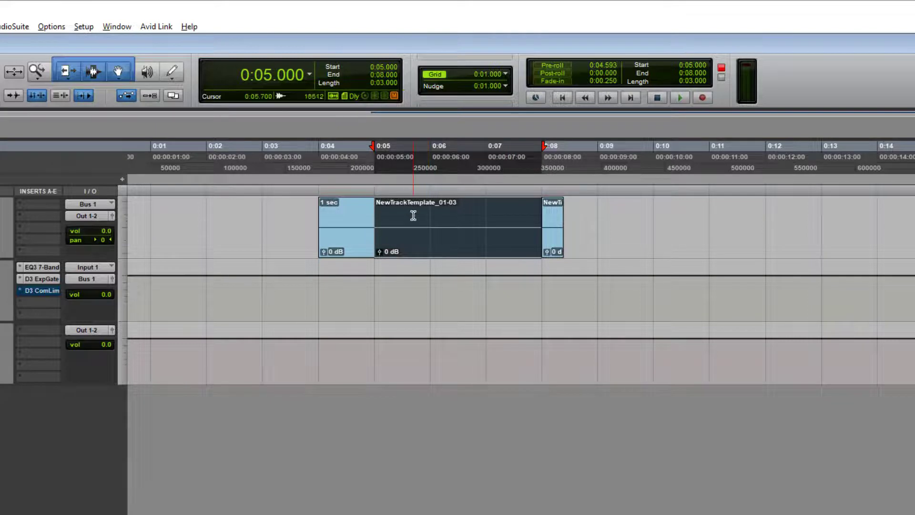
pyautogui.doubleClick(433, 240)
pyautogui.write('3 sec')
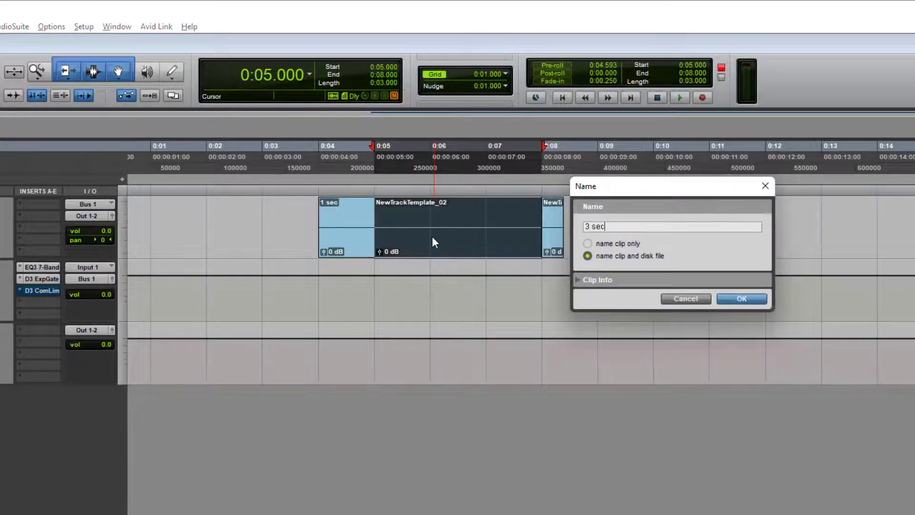
pyautogui.press('Return')
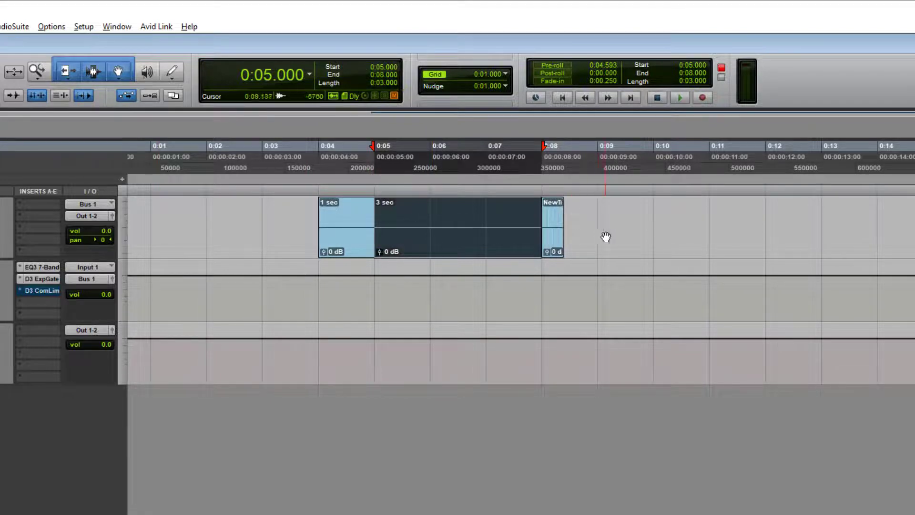
pyautogui.moveTo(603, 230); pyautogui.dragTo(491, 227)
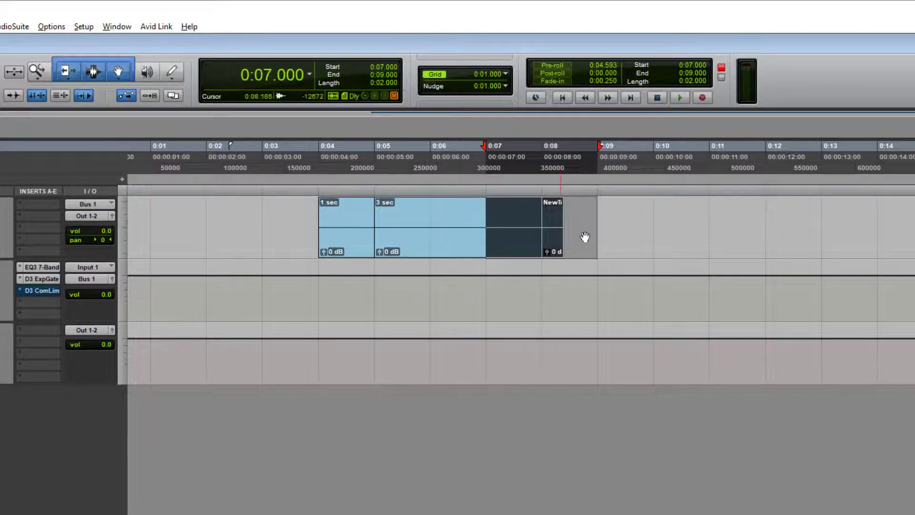
# - Delete the 3 sec clip and the short leftover clip after it from the track
pyautogui.click(600, 238)
pyautogui.click(555, 241)
pyautogui.keyDown('shift'); pyautogui.click(473, 243); pyautogui.keyUp('shift')
pyautogui.press('Delete')
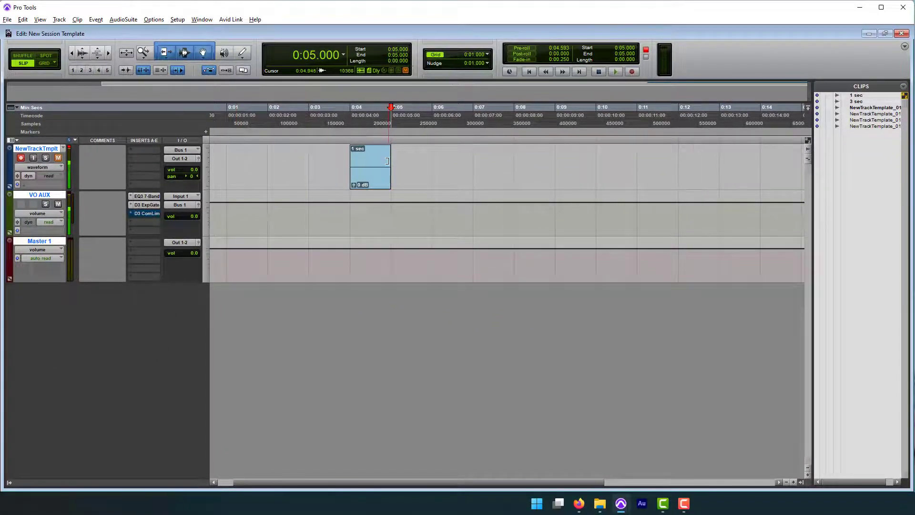
# - Place the 3 sec clip from the Clips list on the track and trim it to 1.5 seconds
pyautogui.click(379, 172)
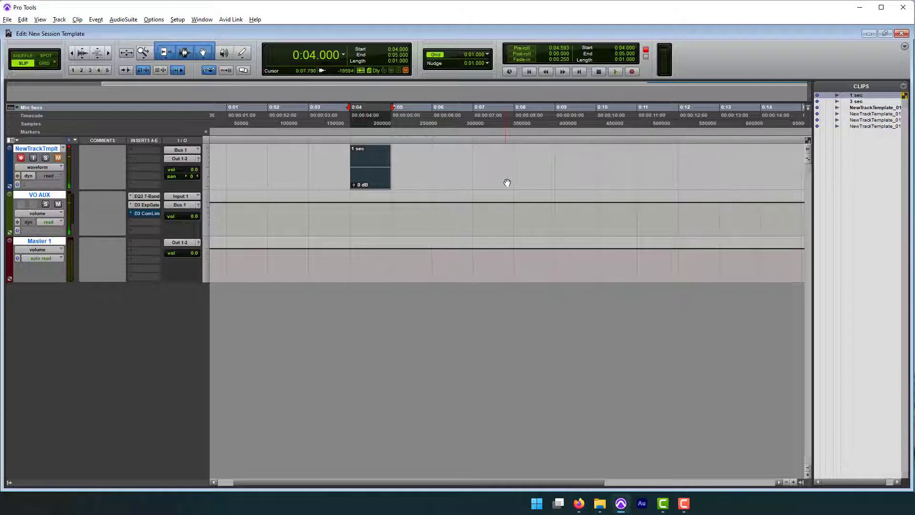
pyautogui.moveTo(857, 102); pyautogui.dragTo(424, 176)
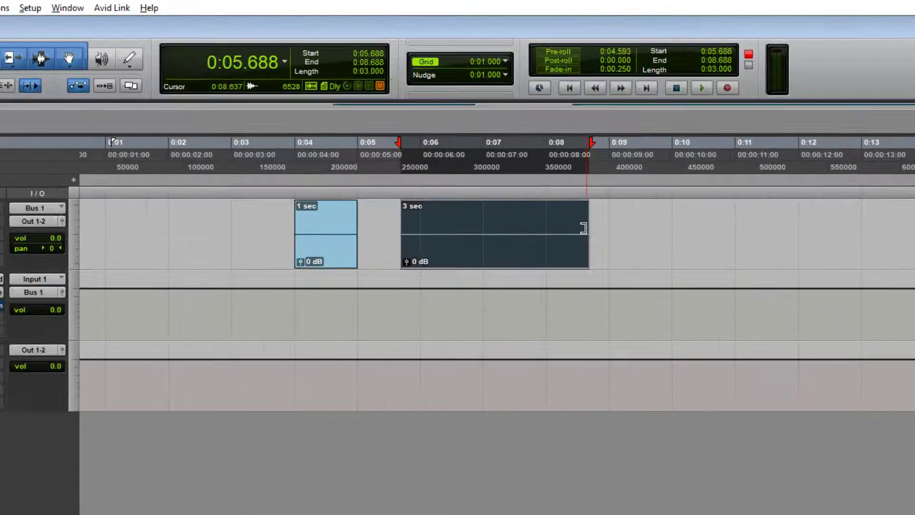
pyautogui.moveTo(541, 178); pyautogui.dragTo(509, 177)
pyautogui.moveTo(553, 284); pyautogui.dragTo(499, 261)
pyautogui.scroll(6, 499, 261)
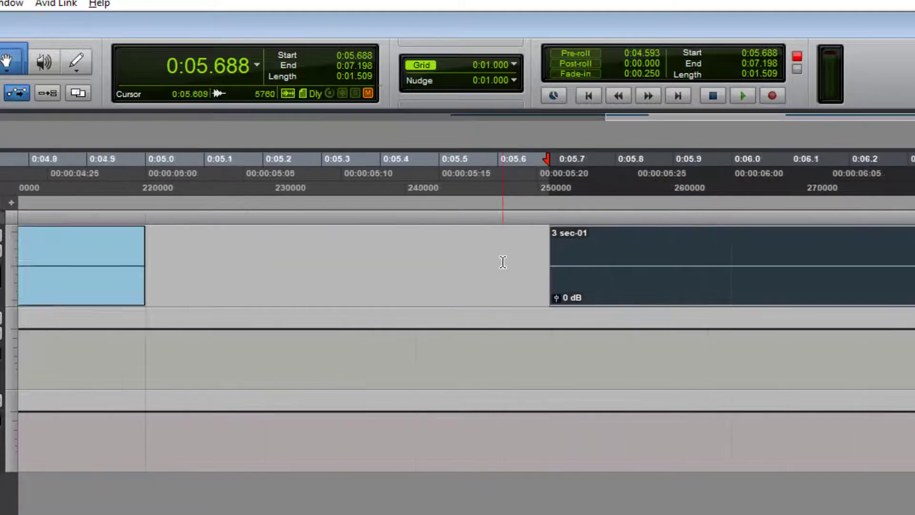
pyautogui.hscroll(-10, 560, 284)
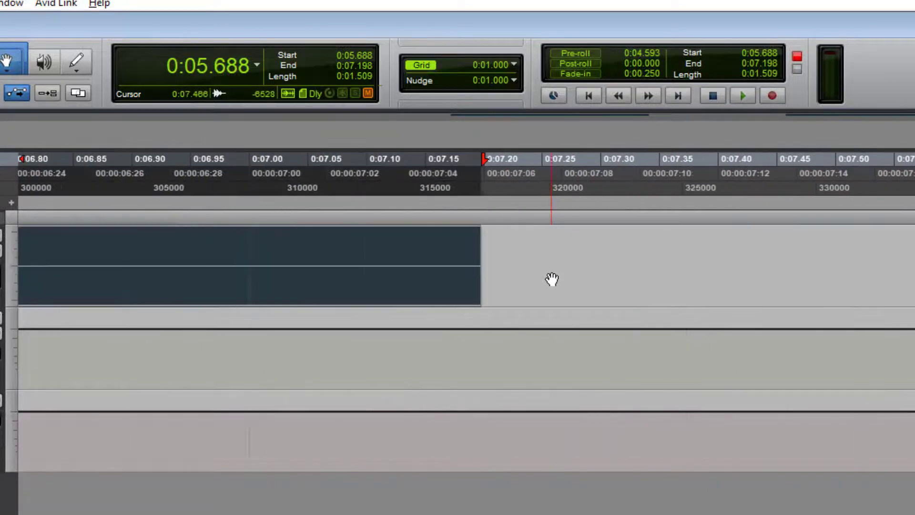
pyautogui.moveTo(595, 251); pyautogui.dragTo(591, 256)
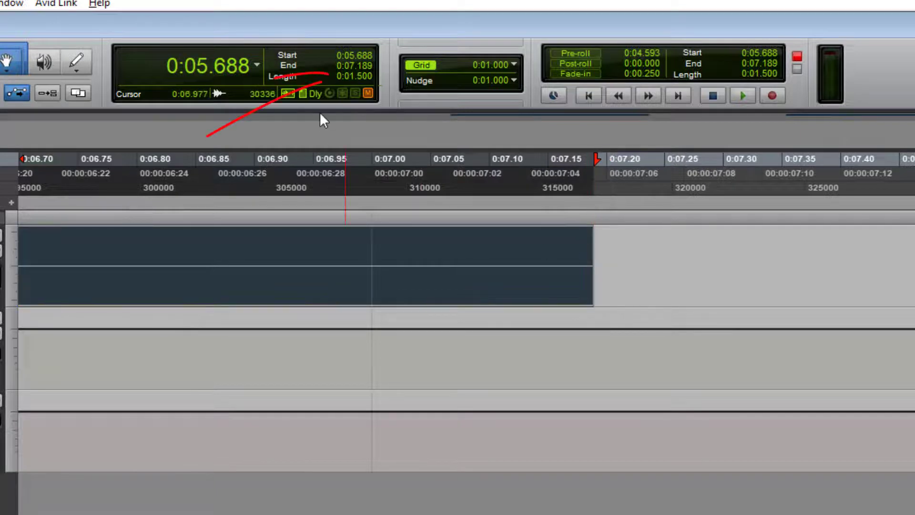
pyautogui.scroll(-4, 377, 165)
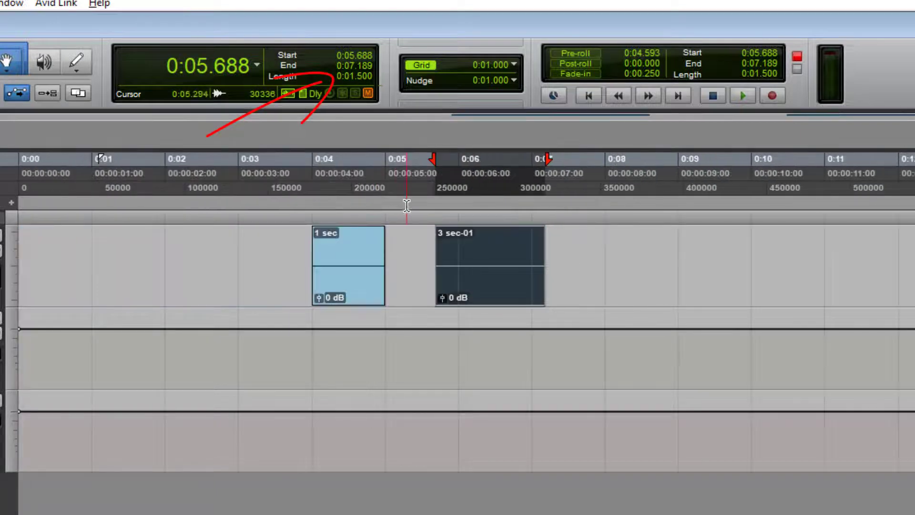
# - Consolidate the trimmed clip and name it '1.5 sec'
pyautogui.hotkey('alt', 'shift', '3')
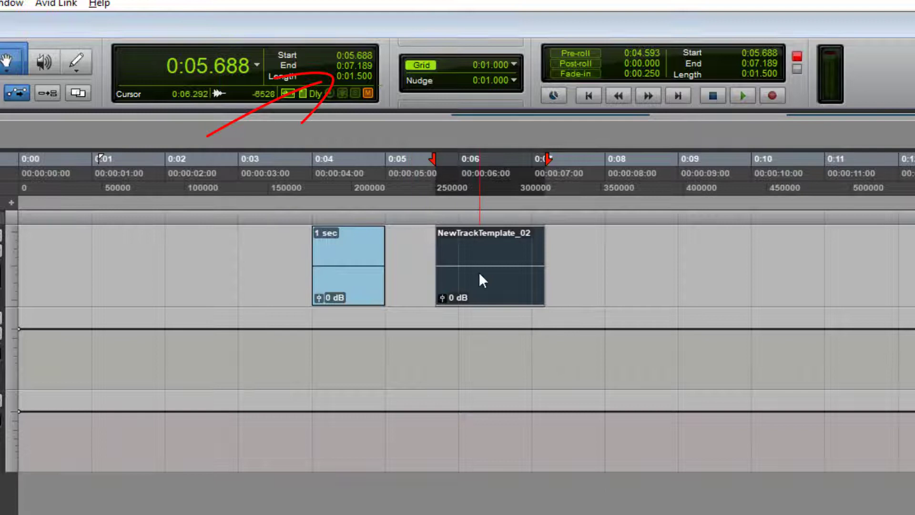
pyautogui.doubleClick(478, 272)
pyautogui.write('1.')
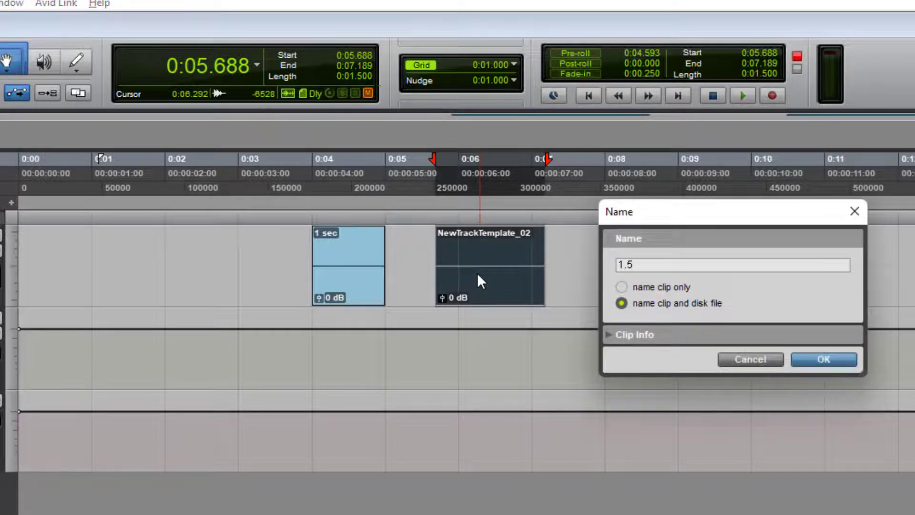
pyautogui.write('5')
pyautogui.press('Return')
pyautogui.click(402, 291)
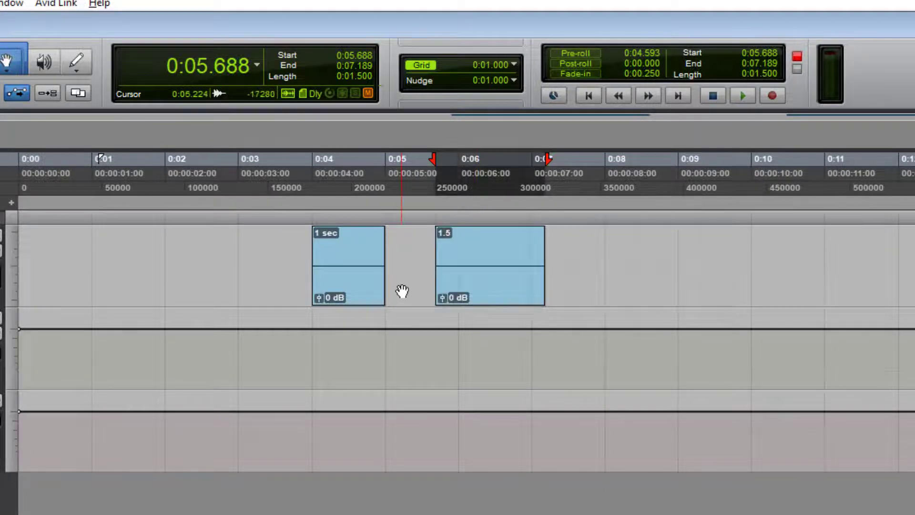
pyautogui.doubleClick(460, 276)
pyautogui.write('1')
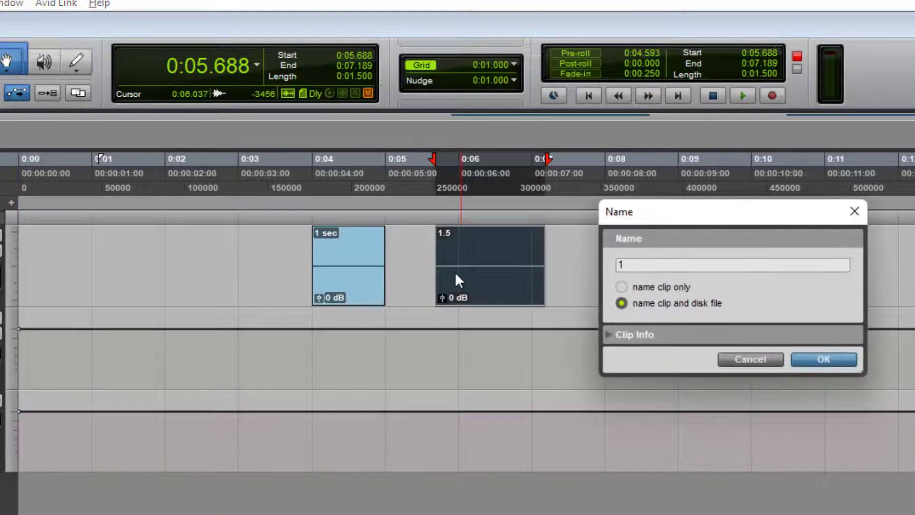
pyautogui.write('.5 sec')
pyautogui.press('Return')
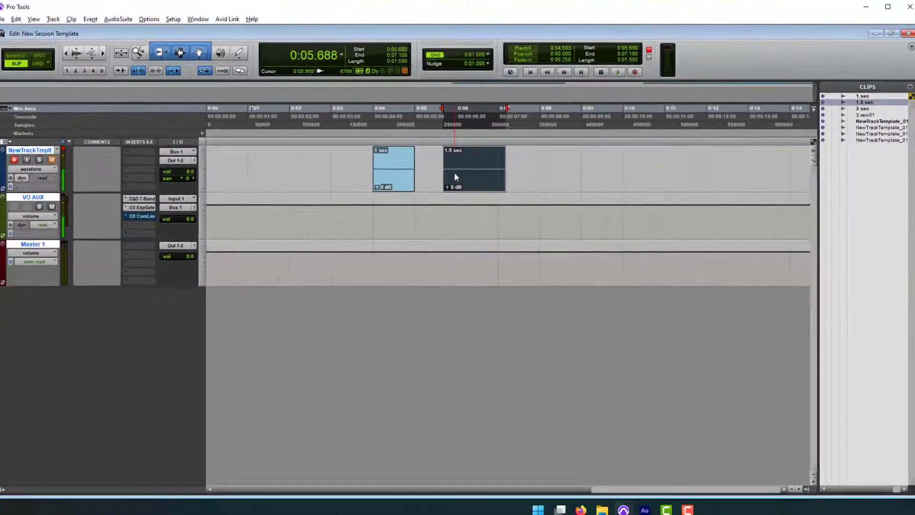
# - Delete both clips from the track and zoom the timeline out
pyautogui.moveTo(531, 167); pyautogui.dragTo(250, 167)
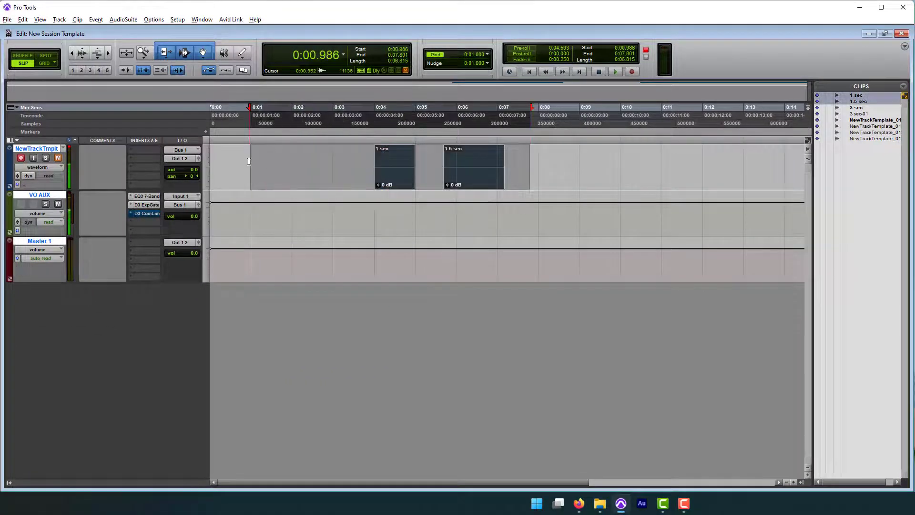
pyautogui.press('Delete')
pyautogui.hotkey('ctrl', '[')
pyautogui.hotkey('ctrl', '[')
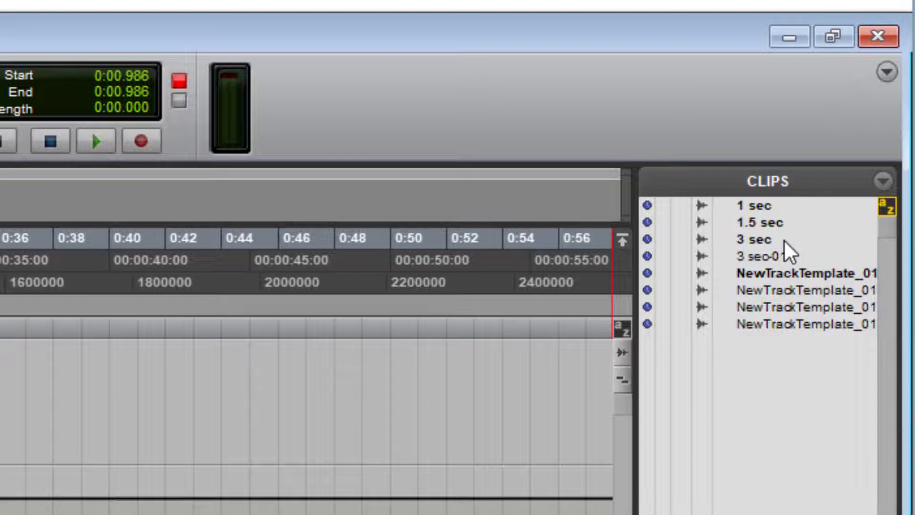
# - Clear the 3 sec-01 and NewTrackTemplate clips from the Clips list, moving their files to the Recycle Bin
pyautogui.click(781, 256)
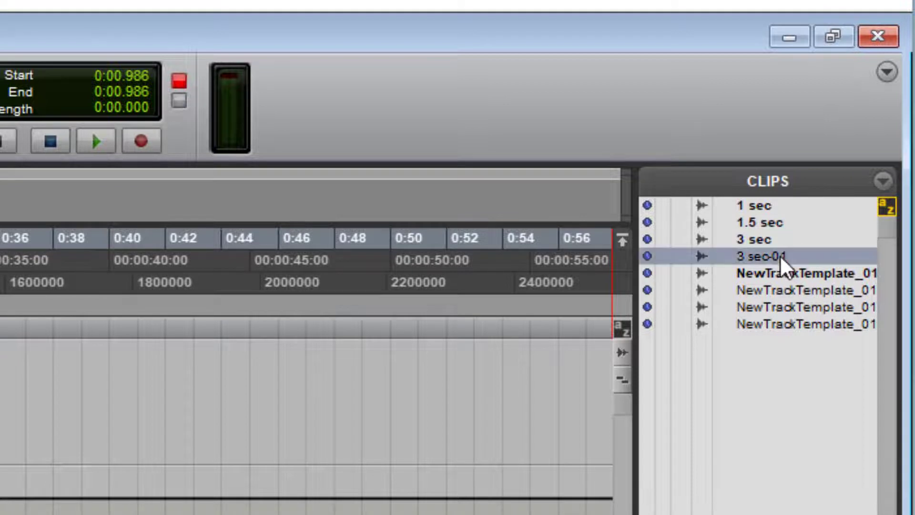
pyautogui.keyDown('shift'); pyautogui.click(777, 327); pyautogui.keyUp('shift')
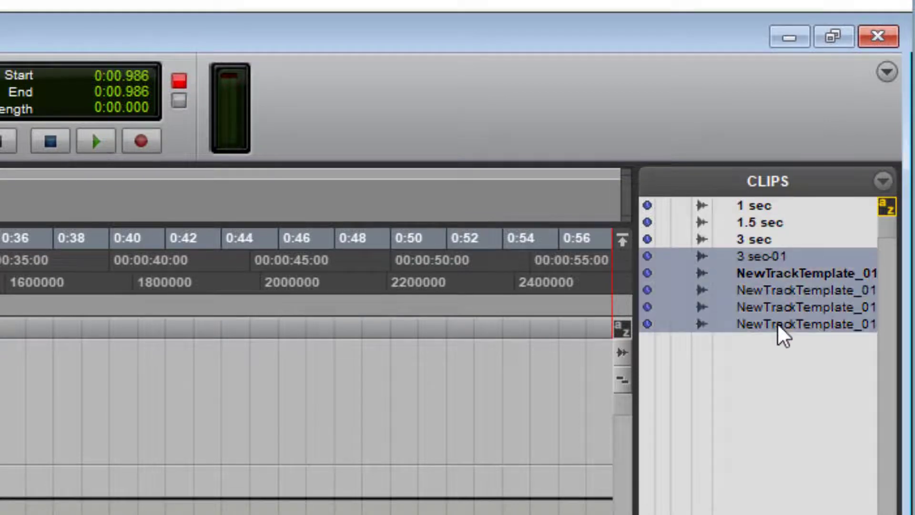
pyautogui.click(759, 203)
pyautogui.click(759, 220)
pyautogui.click(759, 239)
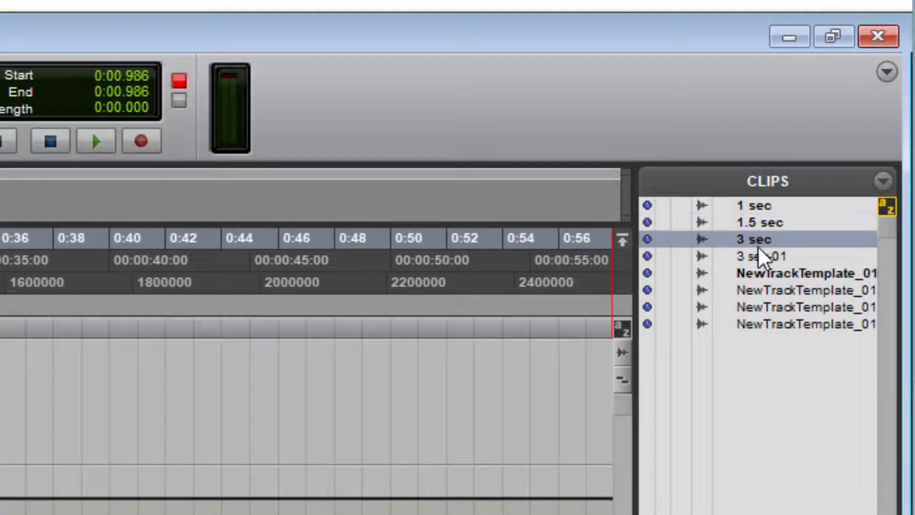
pyautogui.click(760, 255)
pyautogui.keyDown('shift'); pyautogui.click(749, 324); pyautogui.keyUp('shift')
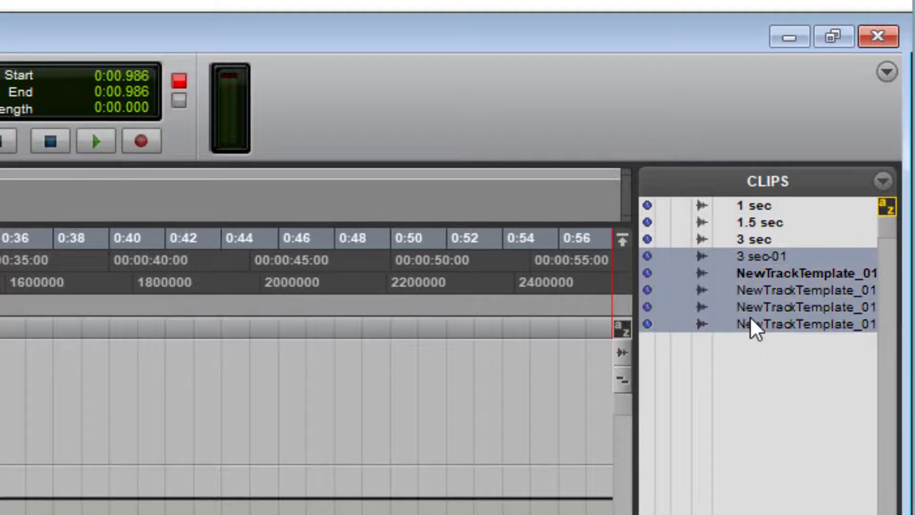
pyautogui.rightClick(755, 318)
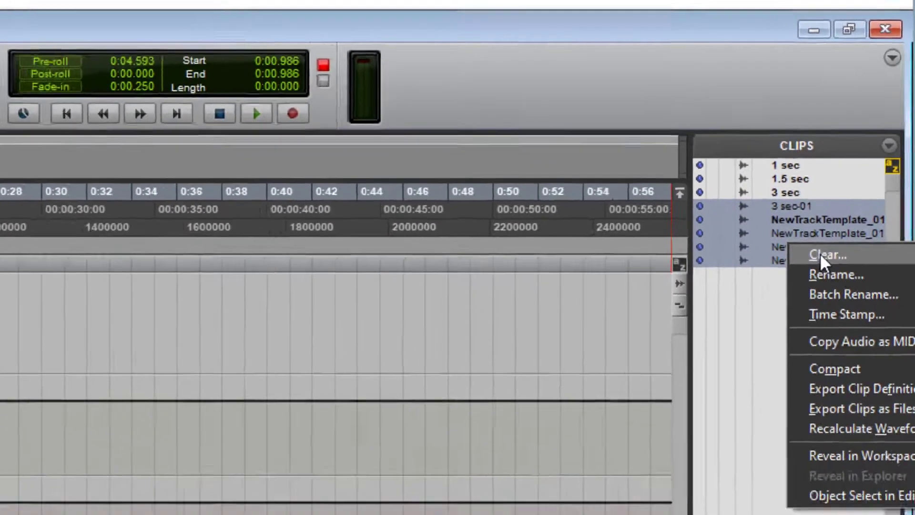
pyautogui.click(806, 316)
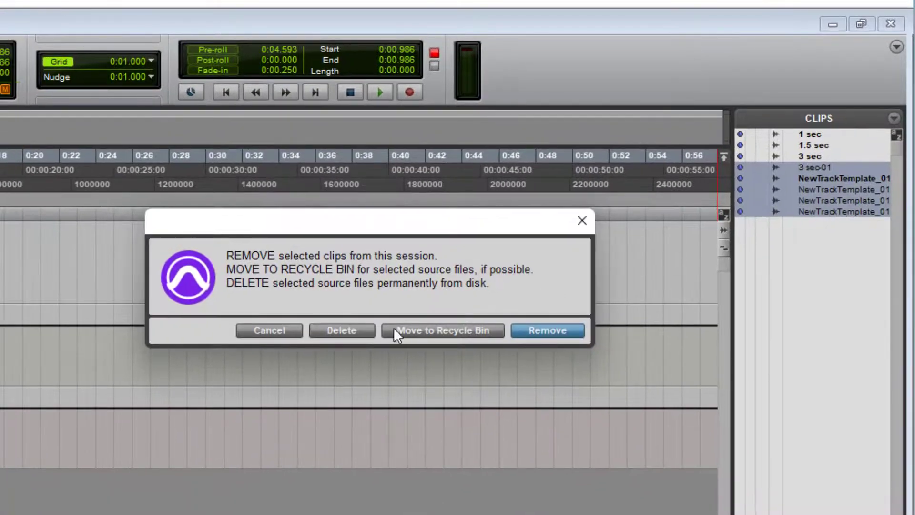
pyautogui.click(347, 331)
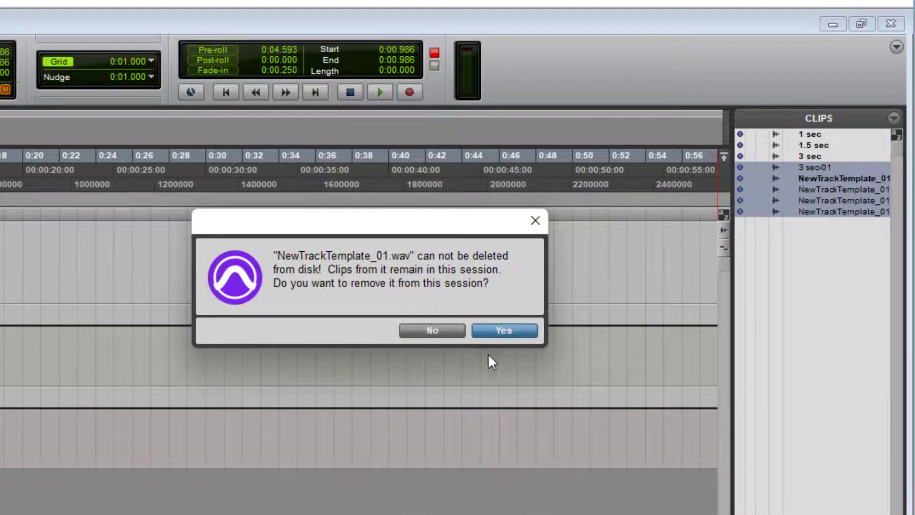
pyautogui.click(513, 328)
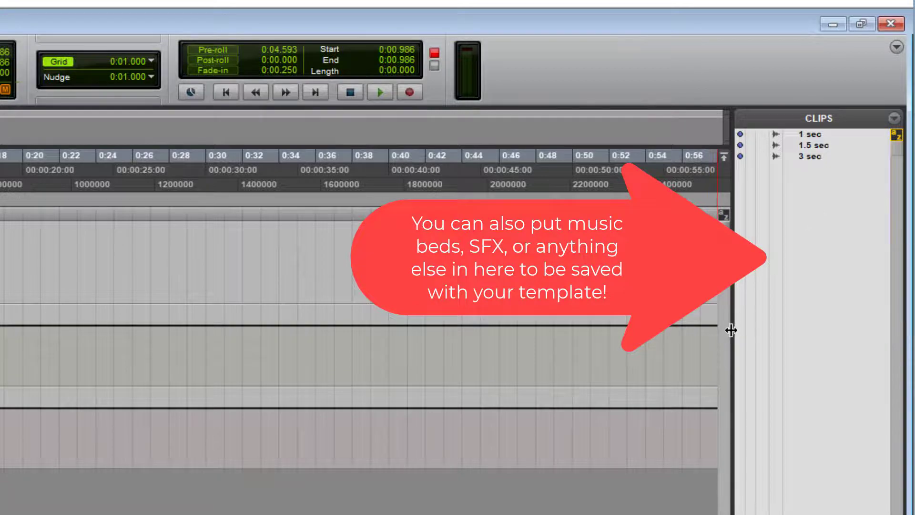
# - Use Shuffle mode with Single Zoom, set a 3-second pre-roll, and zoom to about 30 seconds
pyautogui.moveTo(731, 330); pyautogui.dragTo(773, 327)
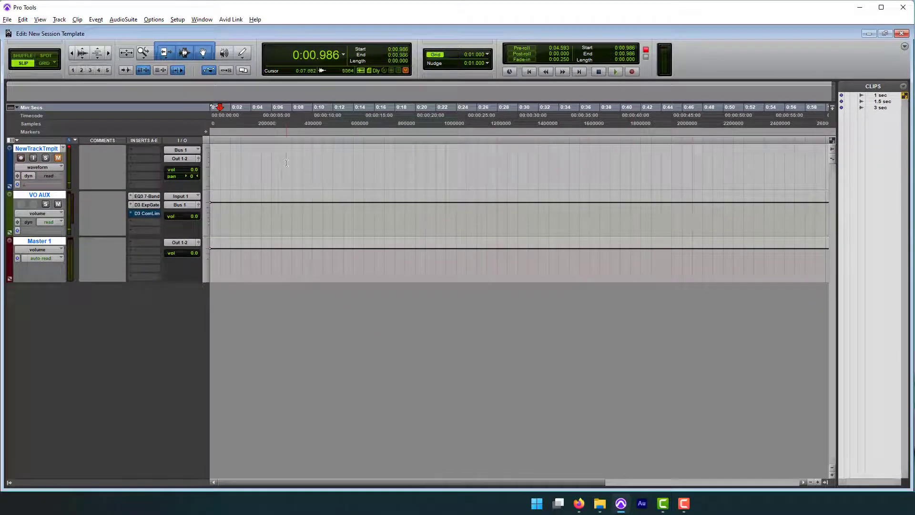
pyautogui.click(285, 162)
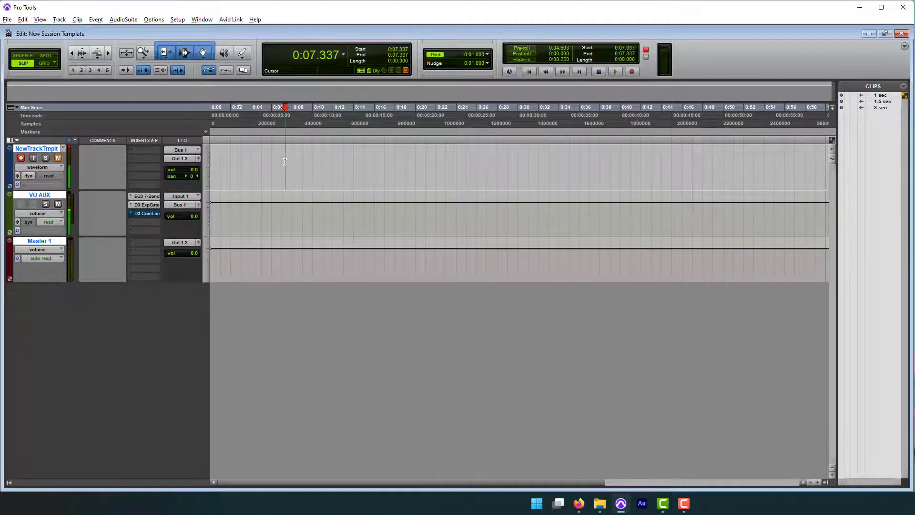
pyautogui.press('Return')
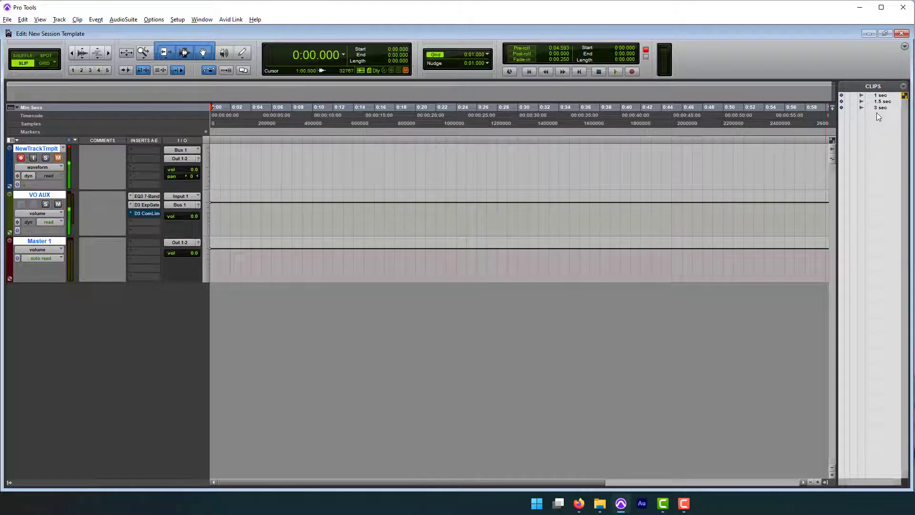
pyautogui.click(22, 56)
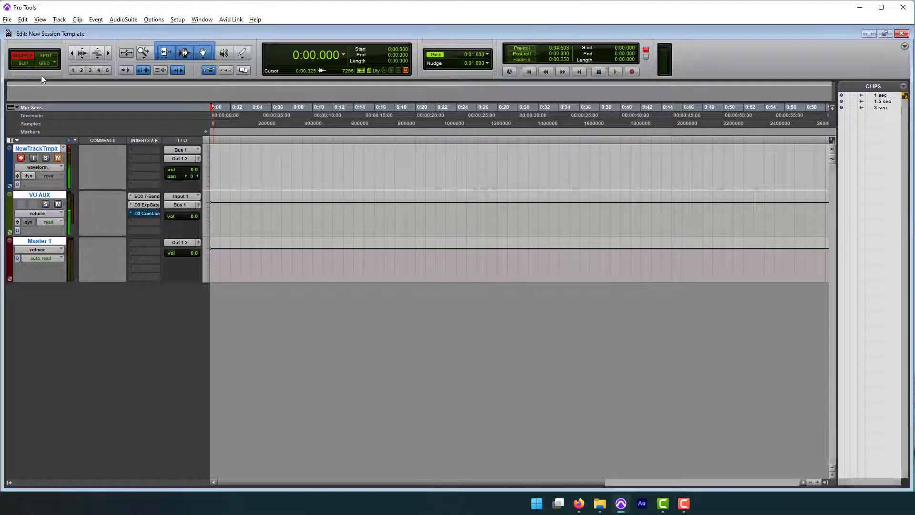
pyautogui.click(142, 52)
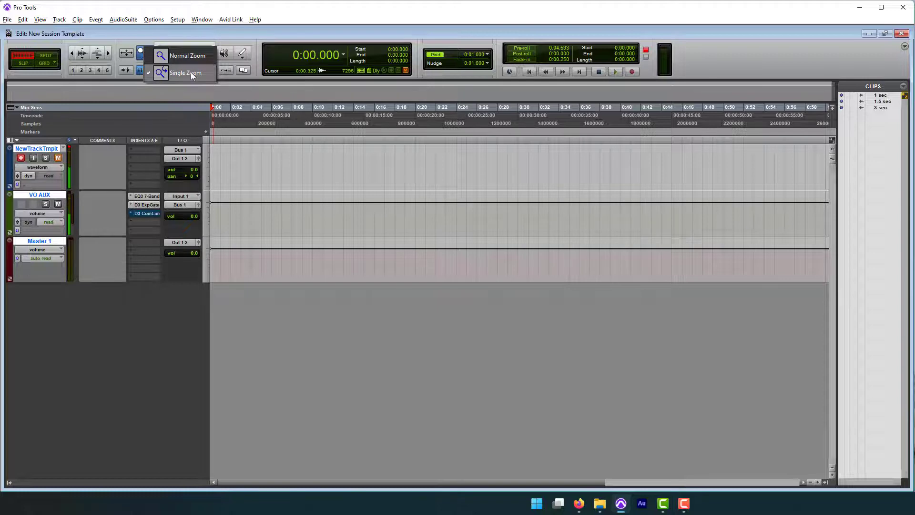
pyautogui.click(191, 74)
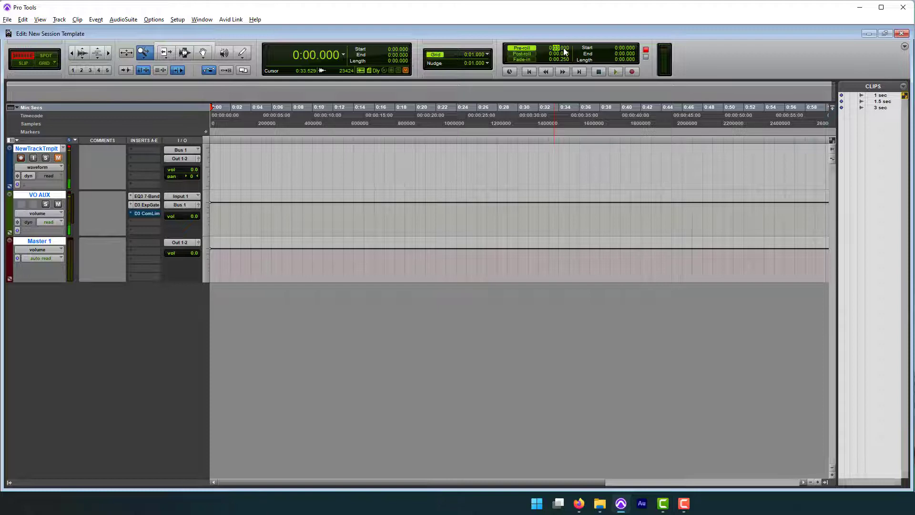
pyautogui.write('3')
pyautogui.click(453, 155)
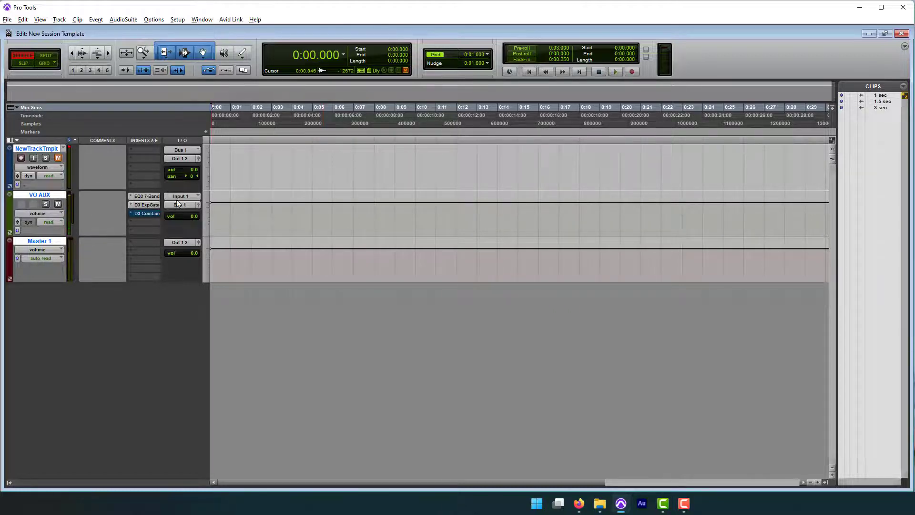
# - Record a test take on NewTrackTmplt from 0:03.157, undo it, disarm the track, and return to start
pyautogui.click(21, 158)
pyautogui.click(275, 163)
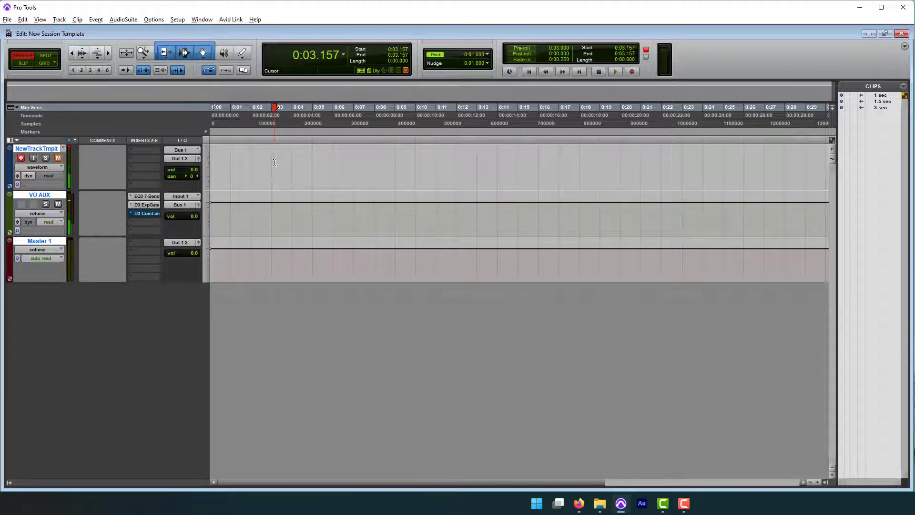
pyautogui.hotkey('ctrl', 'space')
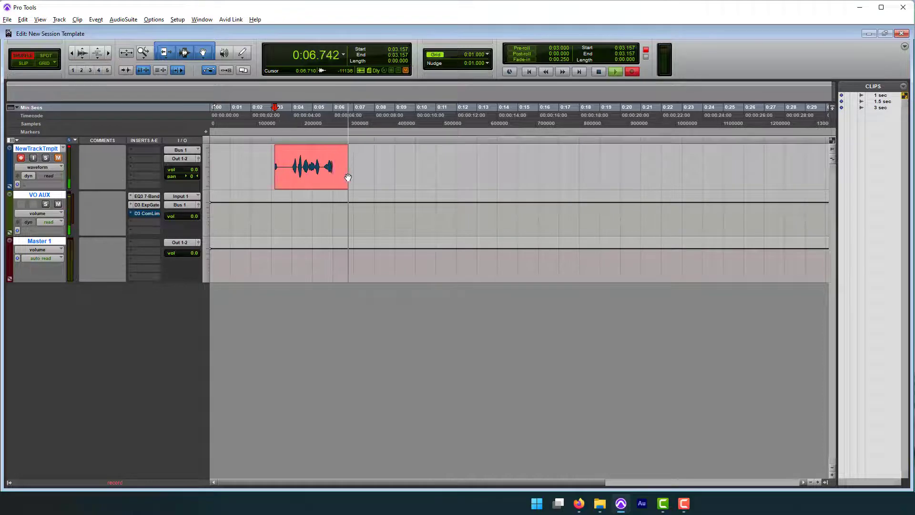
pyautogui.press('space')
pyautogui.hotkey('ctrl', 'z')
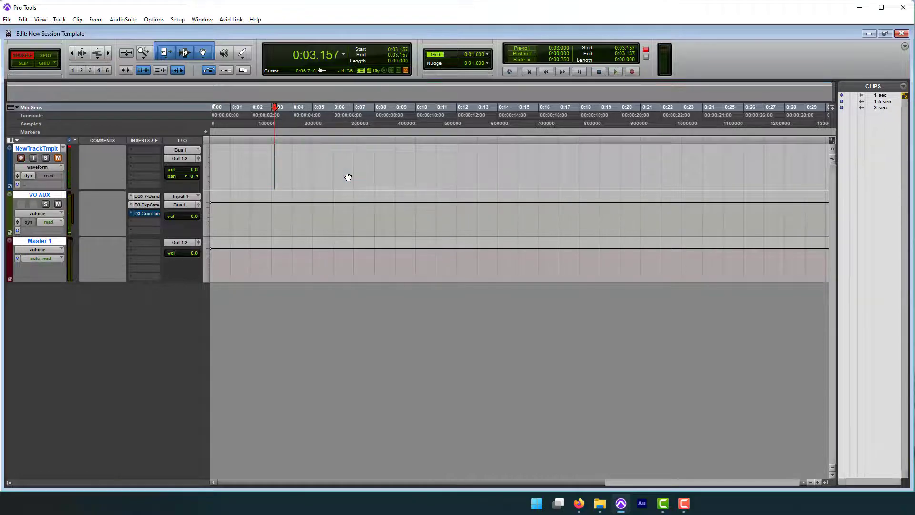
pyautogui.click(21, 159)
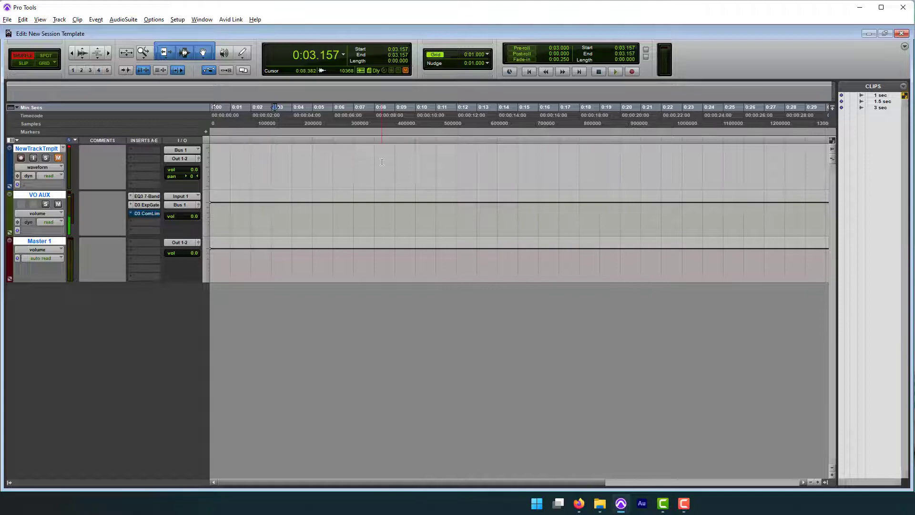
pyautogui.press('Return')
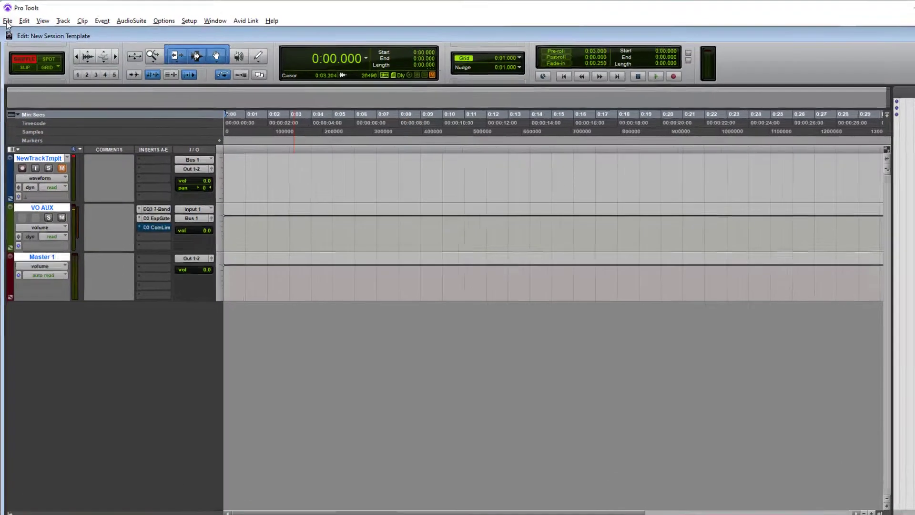
pyautogui.click(7, 20)
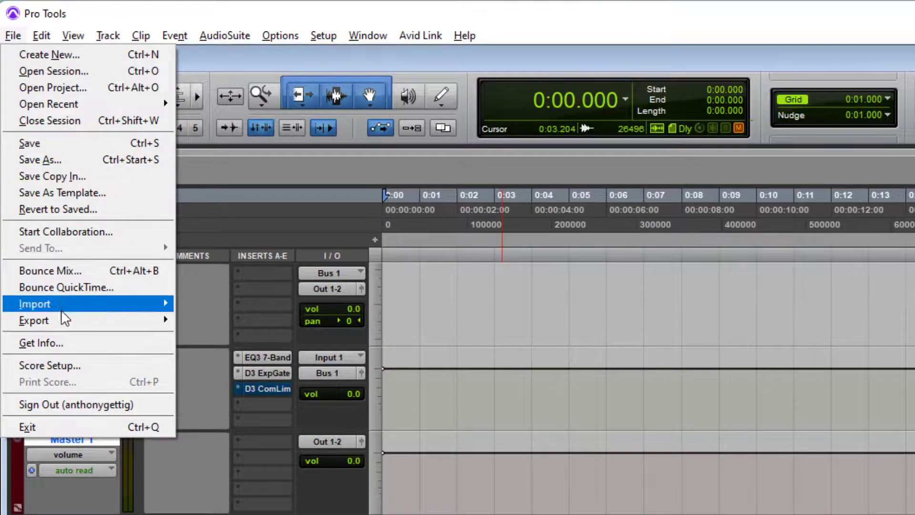
# - Save the session as template 'AG 2' in category AG
pyautogui.click(63, 196)
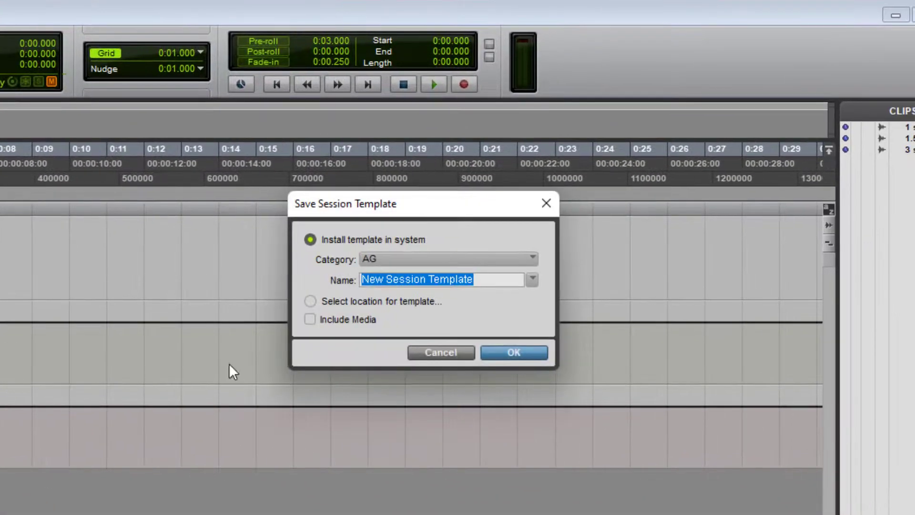
pyautogui.click(401, 253)
pyautogui.click(472, 206)
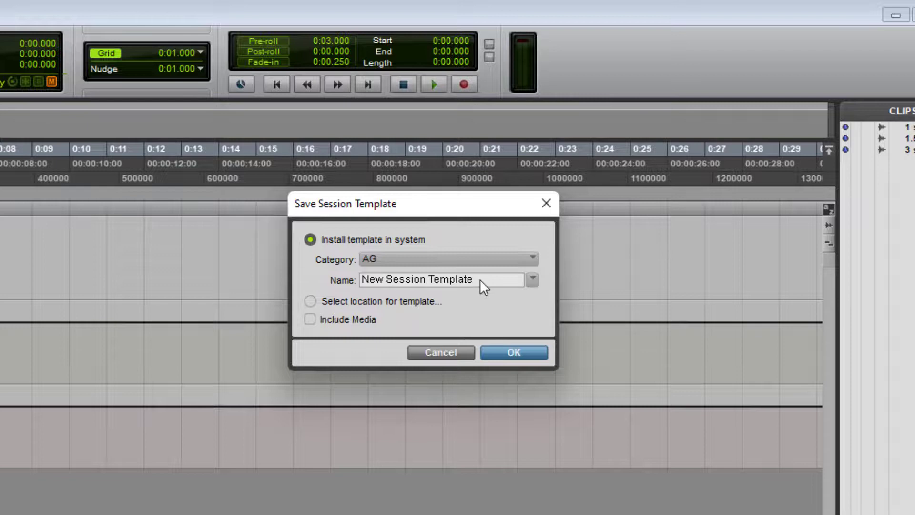
pyautogui.moveTo(491, 281); pyautogui.dragTo(282, 272)
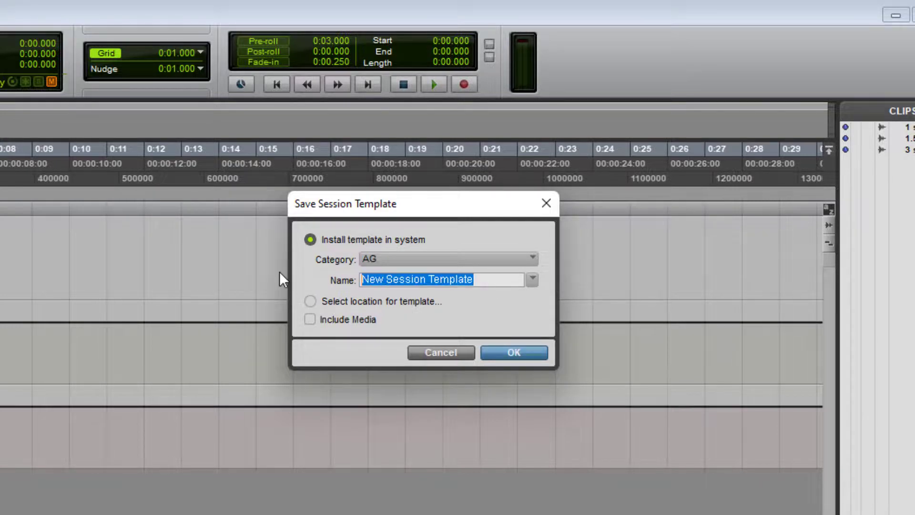
pyautogui.write('AG 2')
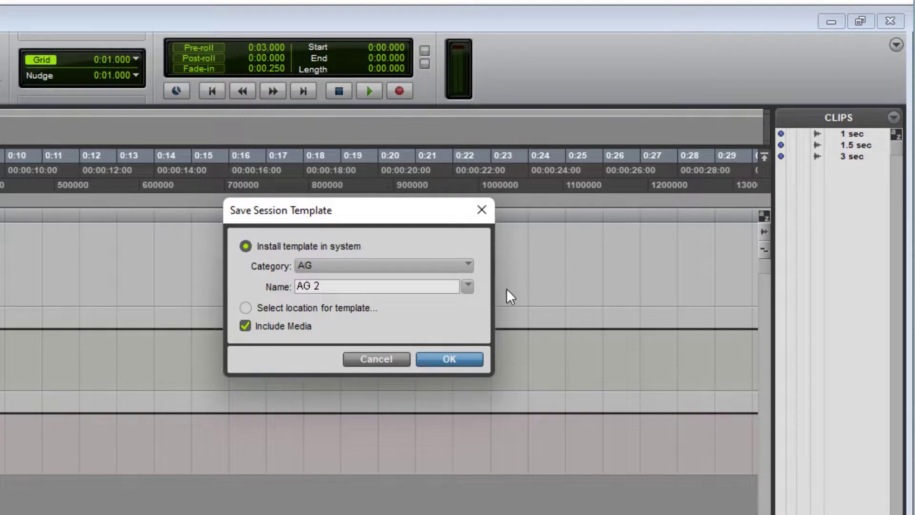
pyautogui.click(451, 359)
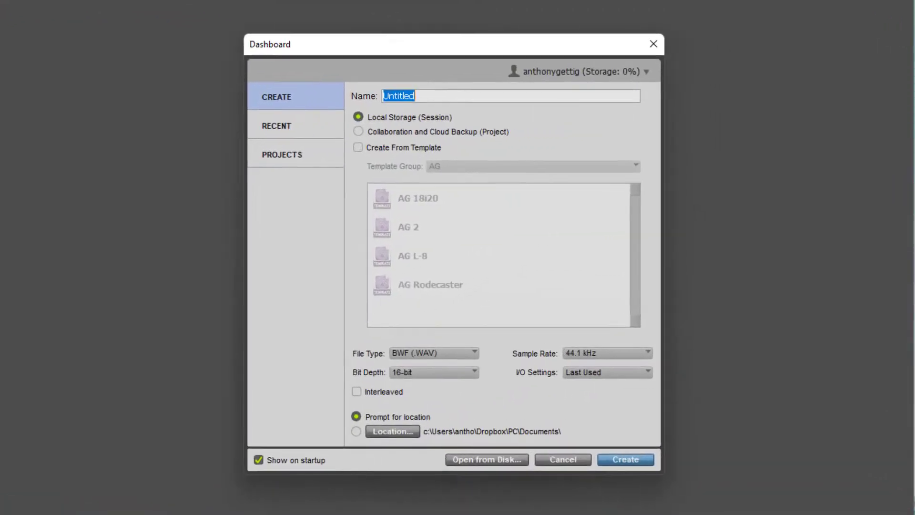
# - Create a session named 'New Session' from the AG 2 template in group AG
pyautogui.write('New Session 2')
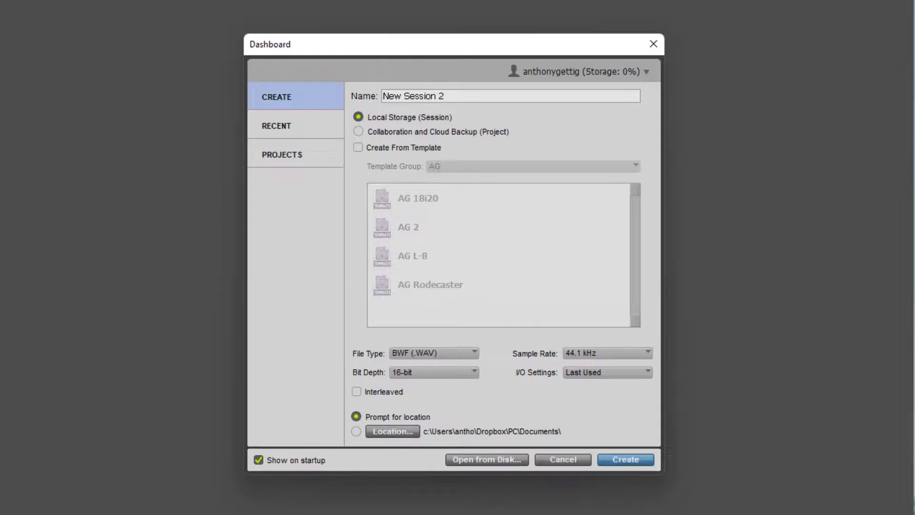
pyautogui.click(358, 147)
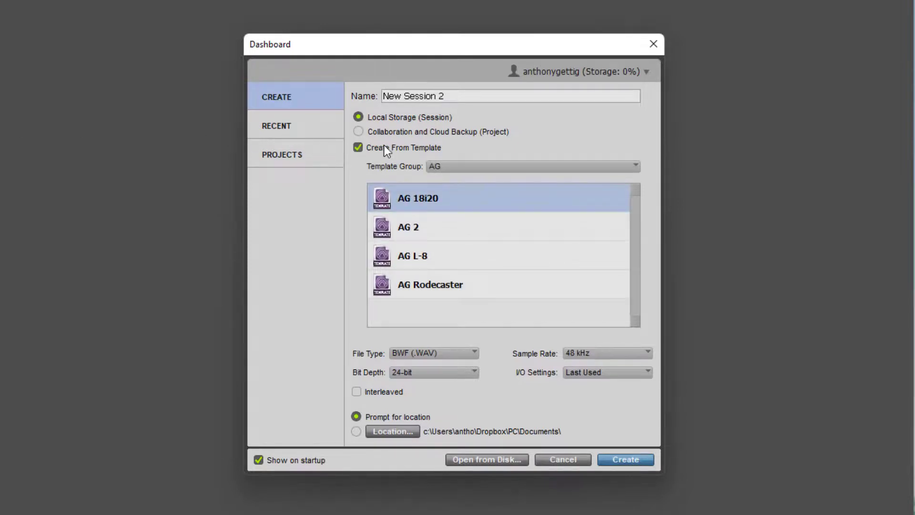
pyautogui.click(475, 167)
pyautogui.click(486, 170)
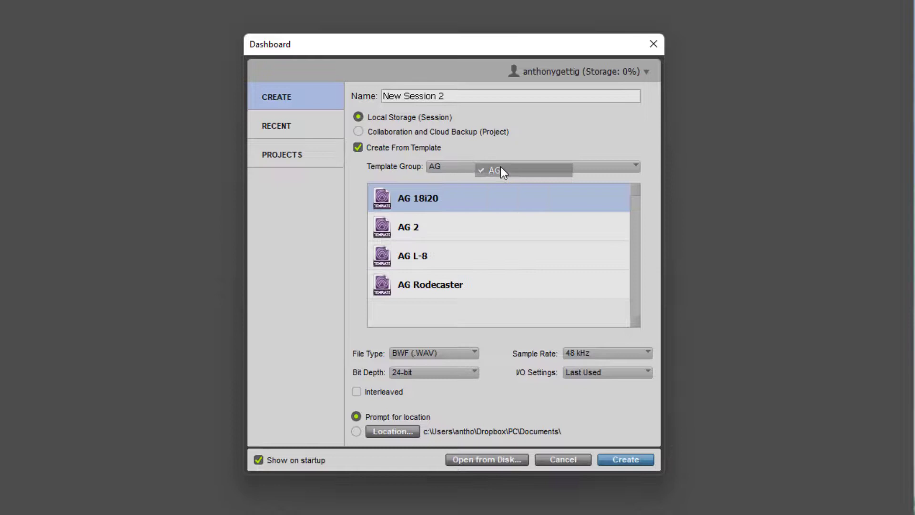
pyautogui.click(441, 227)
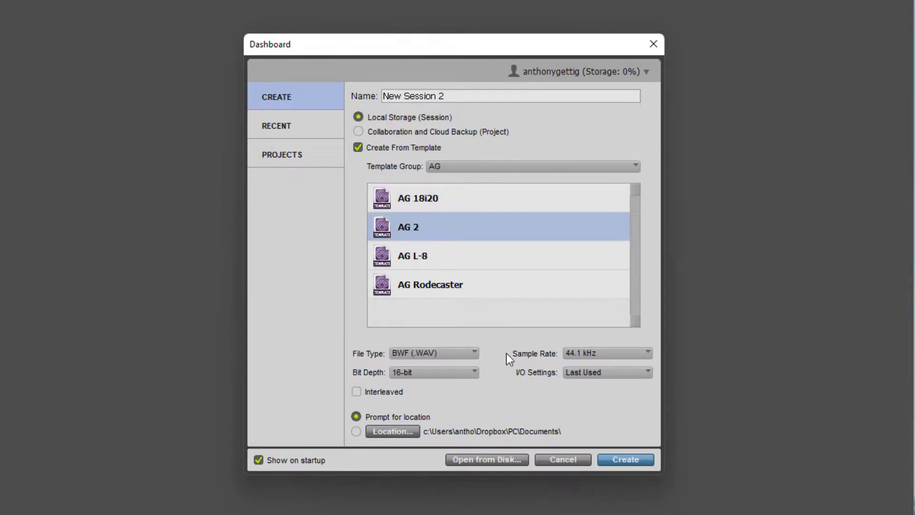
pyautogui.click(620, 458)
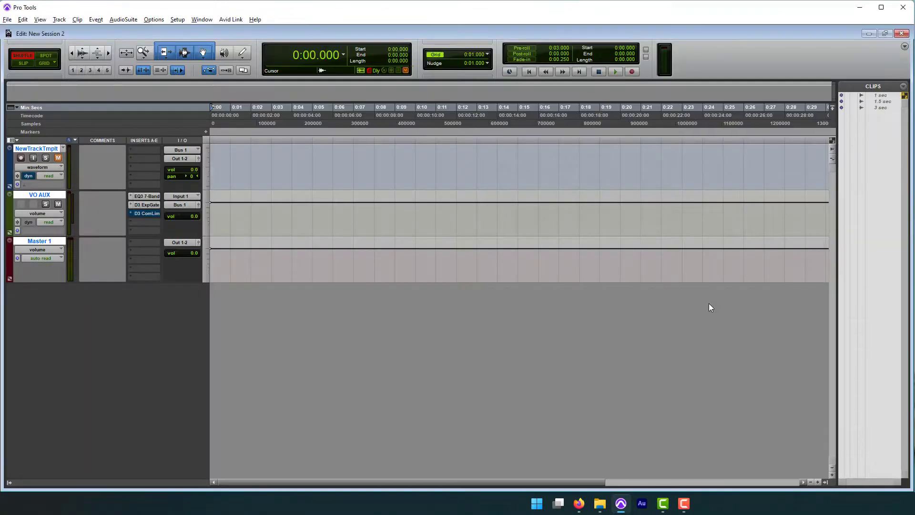
# - Duplicate NewTrackTmplt into three copies
pyautogui.click(709, 303)
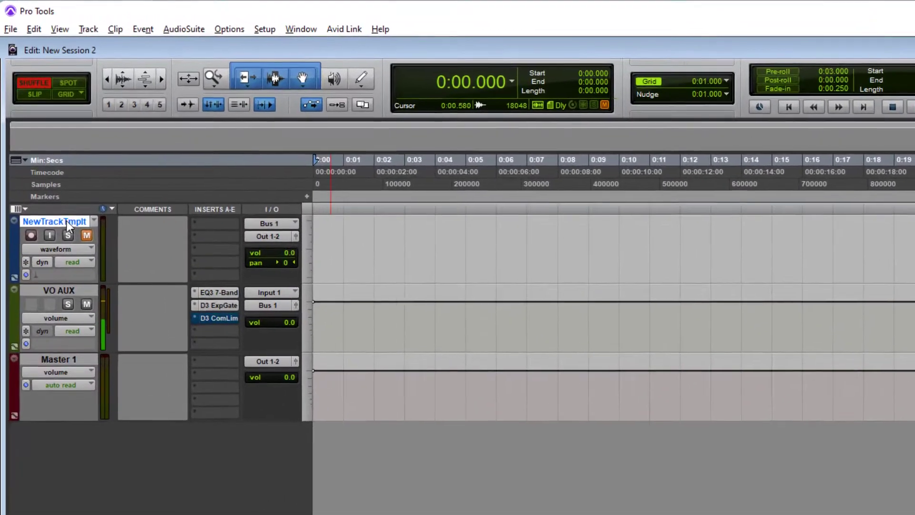
pyautogui.rightClick(45, 147)
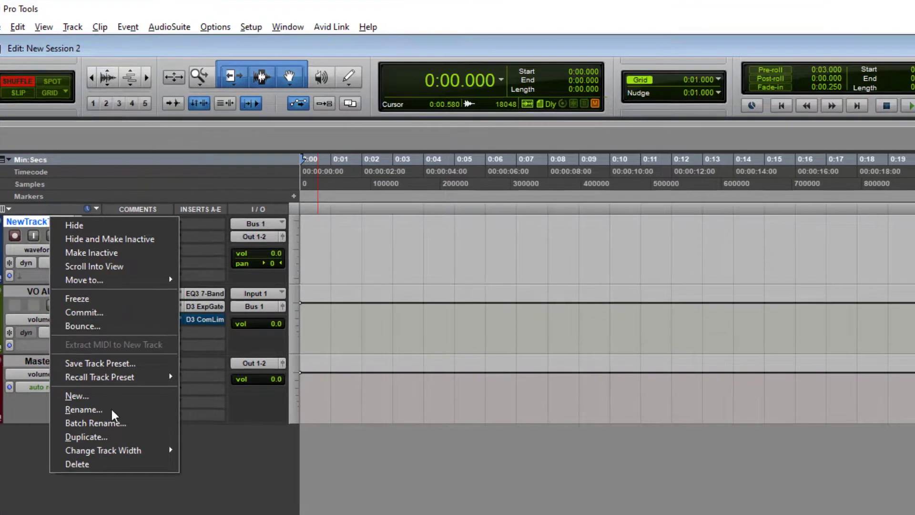
pyautogui.click(102, 435)
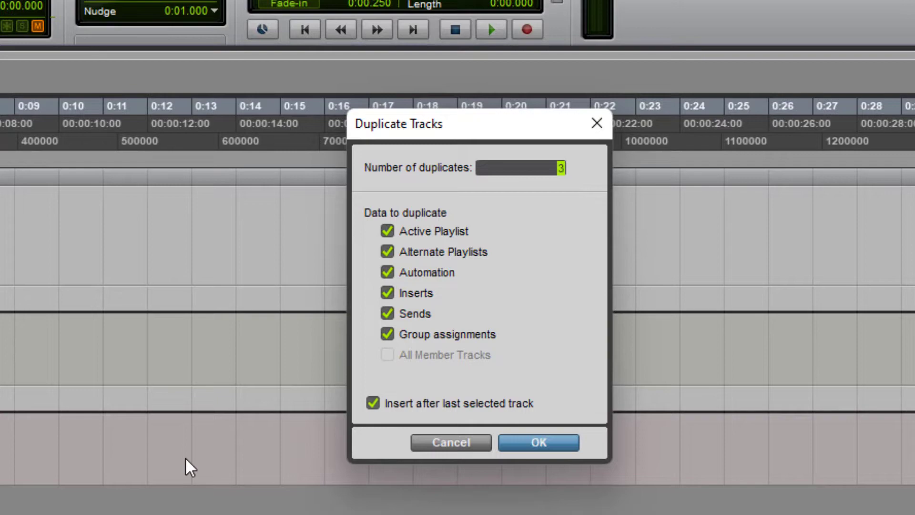
pyautogui.click(579, 444)
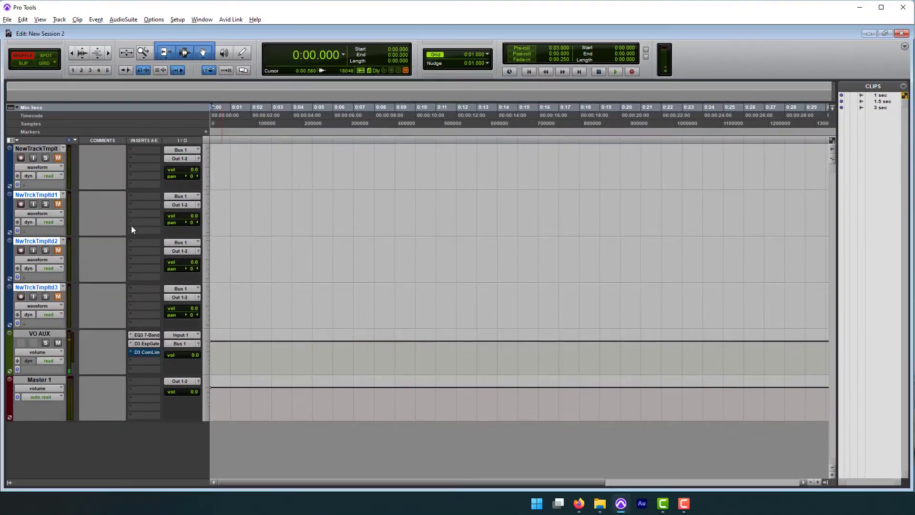
# - Reorder the tracks so NewTrackTmplt sits at the top of the list
pyautogui.moveTo(46, 196); pyautogui.dragTo(45, 148)
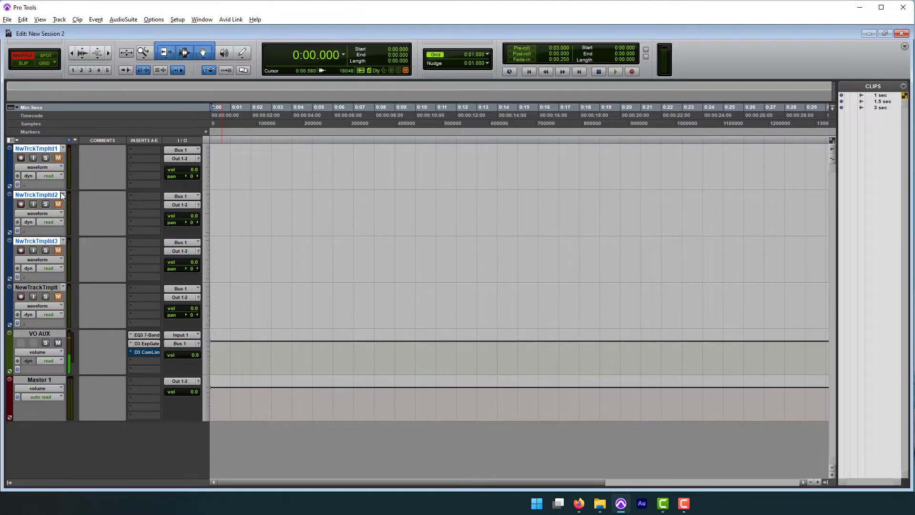
pyautogui.click(41, 286)
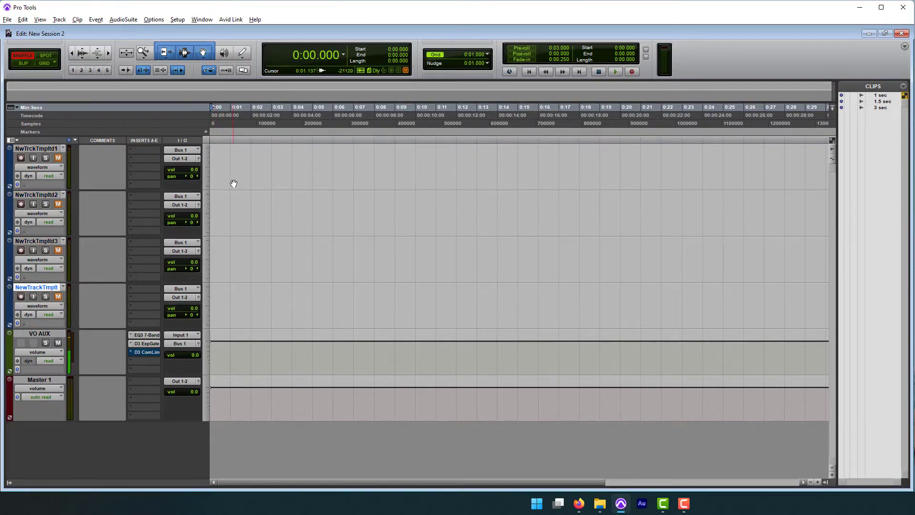
pyautogui.hotkey('ctrl', 'alt', 'Up')
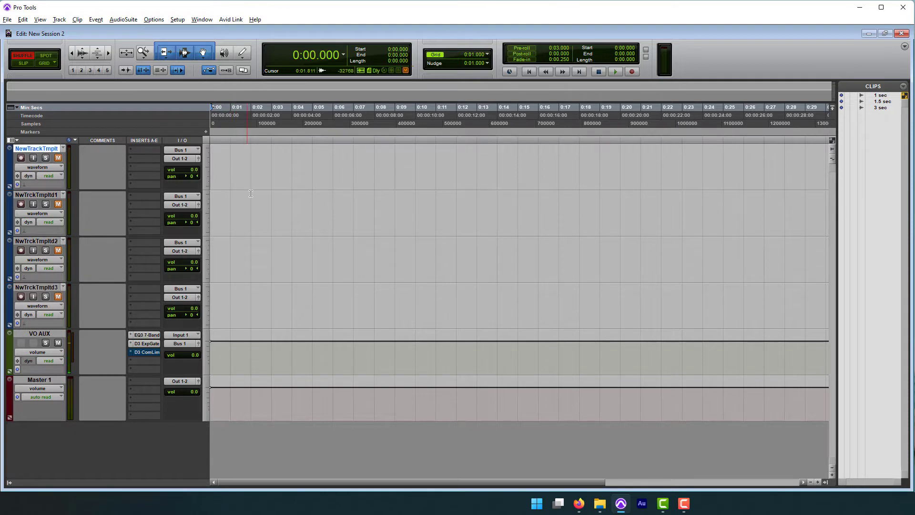